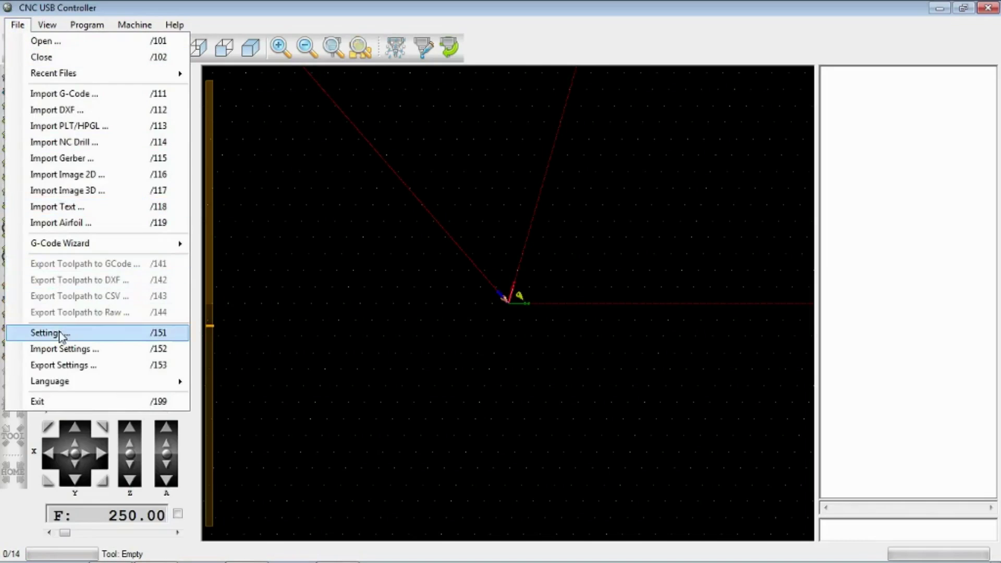
Step: Tick Reverse for the X, Y and Z axes on the Axes 2 settings tab and apply
click(50, 332)
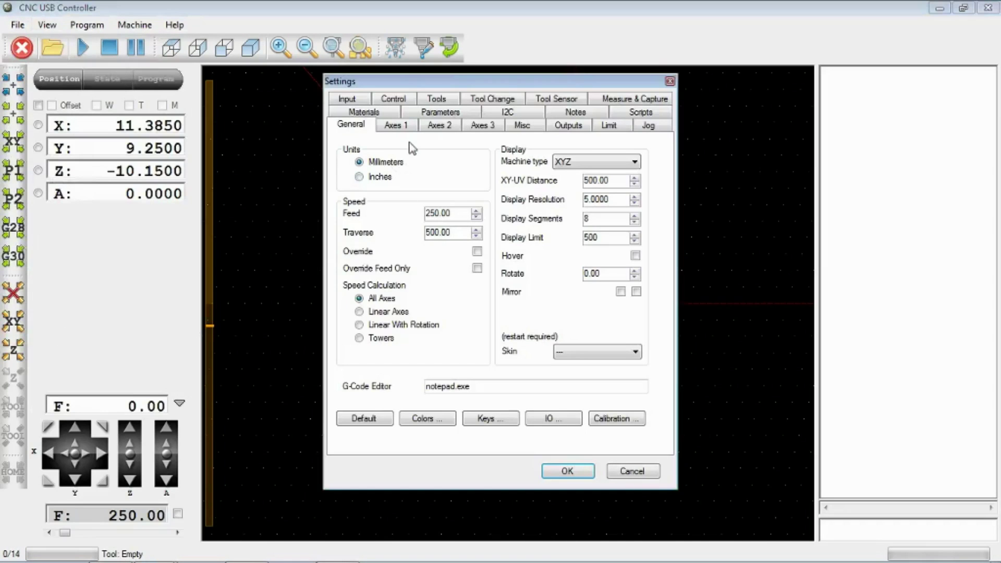
click(396, 126)
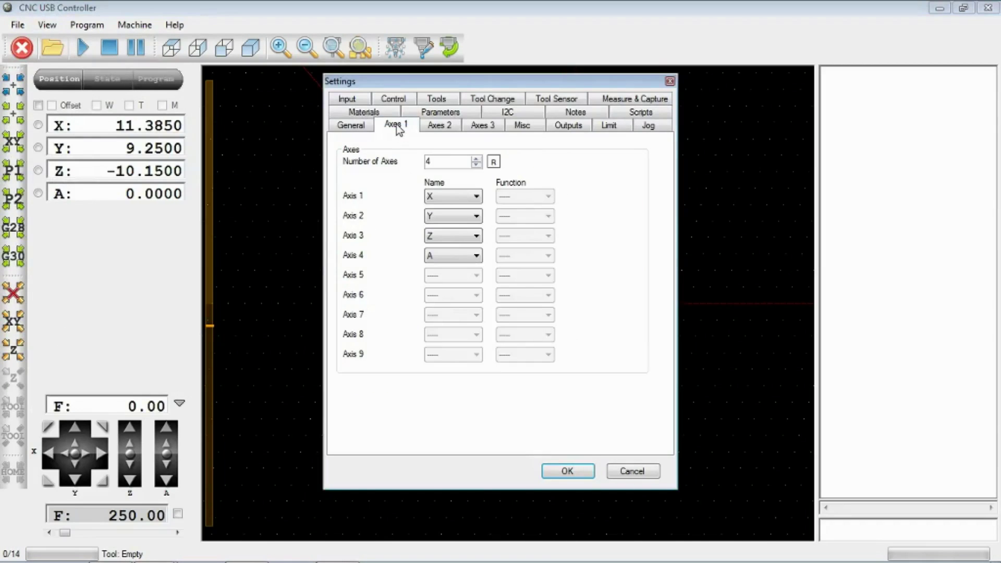
click(437, 129)
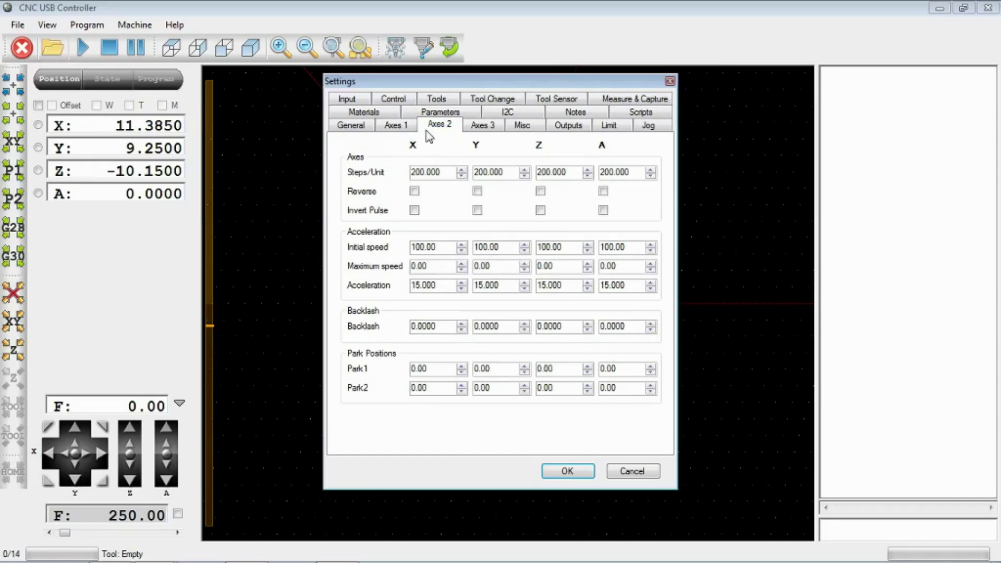
click(414, 191)
click(477, 191)
click(540, 191)
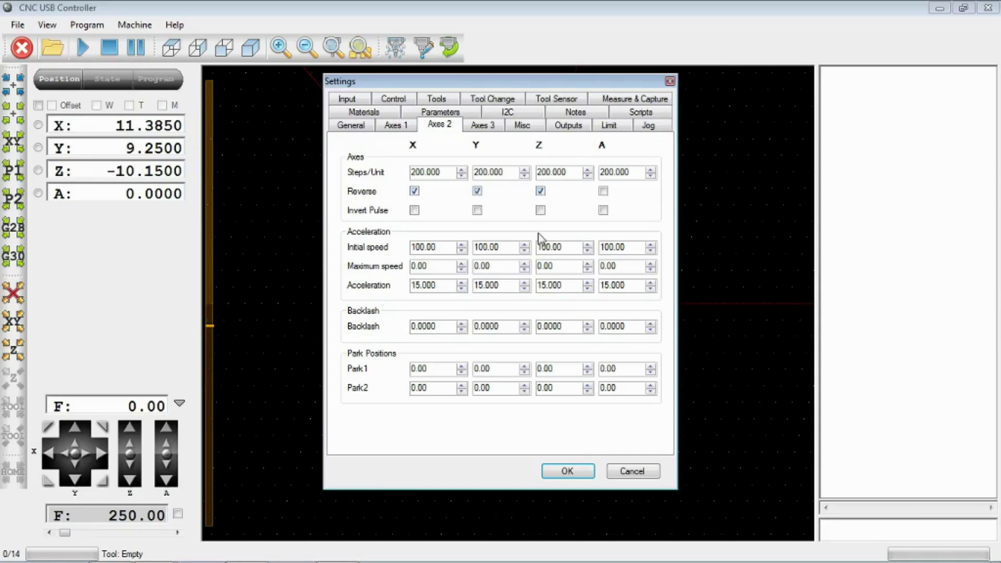
click(572, 471)
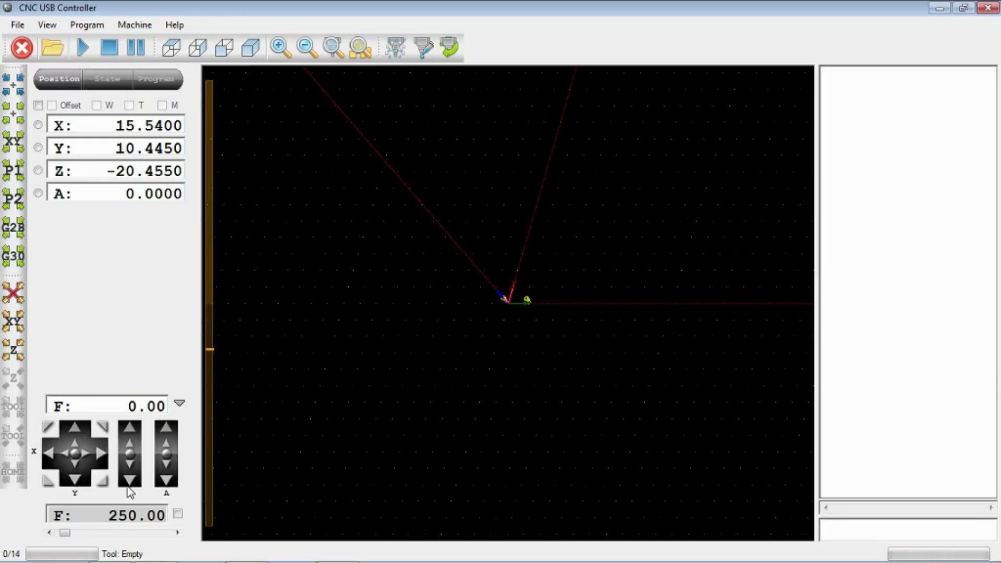
Step: Zero the X, Y and Z axis positions
click(38, 125)
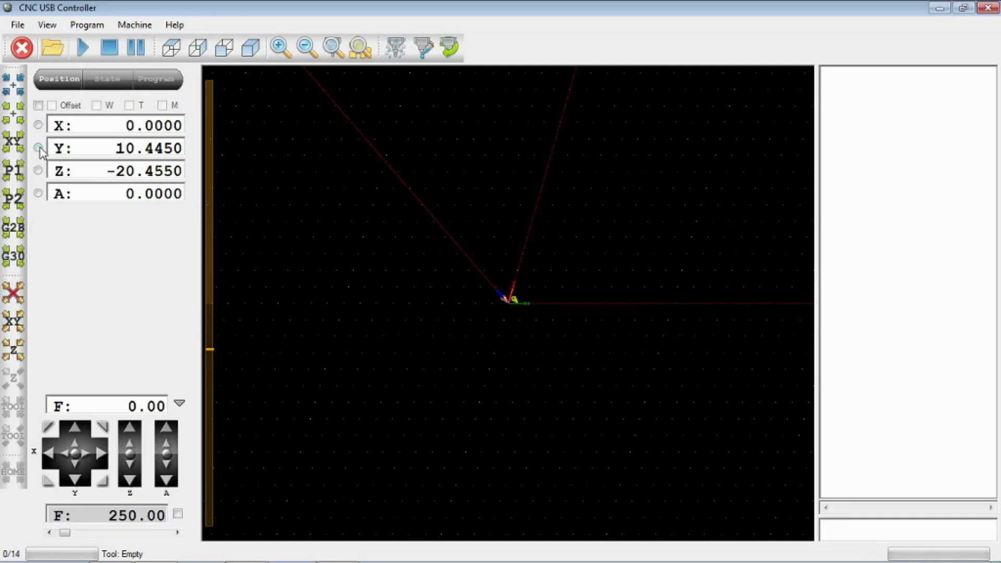
click(38, 148)
click(38, 170)
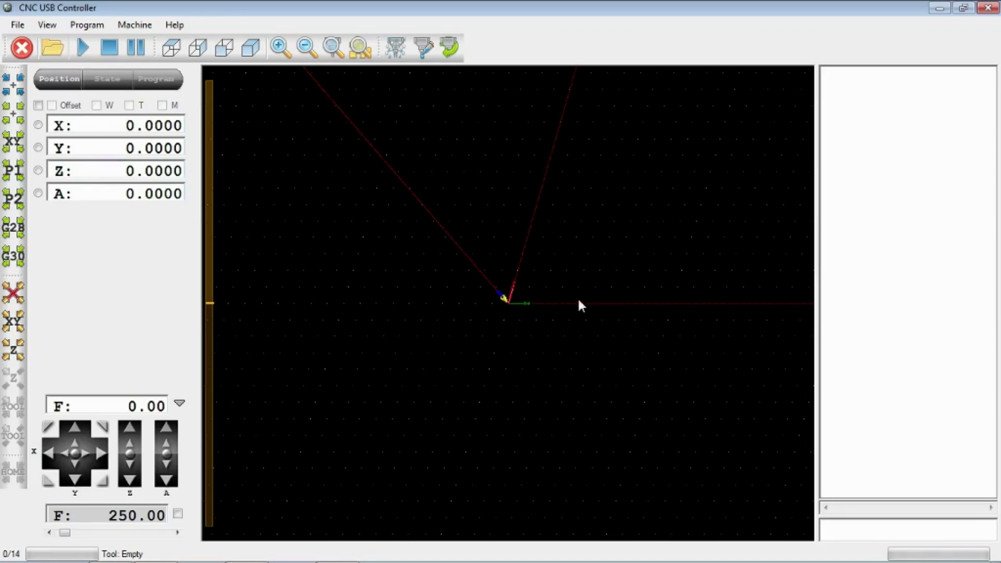
Step: Enter the manual move command X20 in the command box
click(873, 529)
click(873, 528)
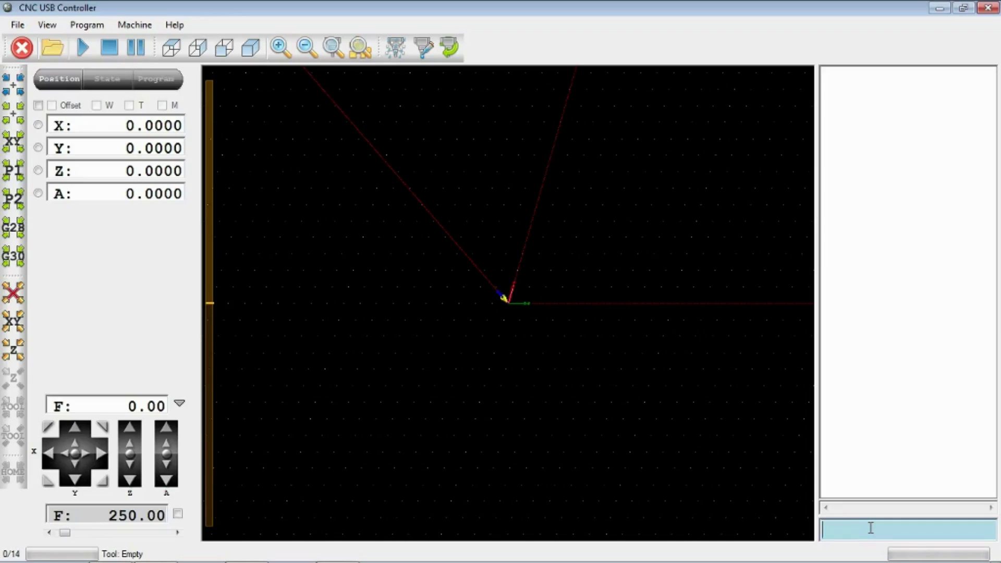
text(X20)
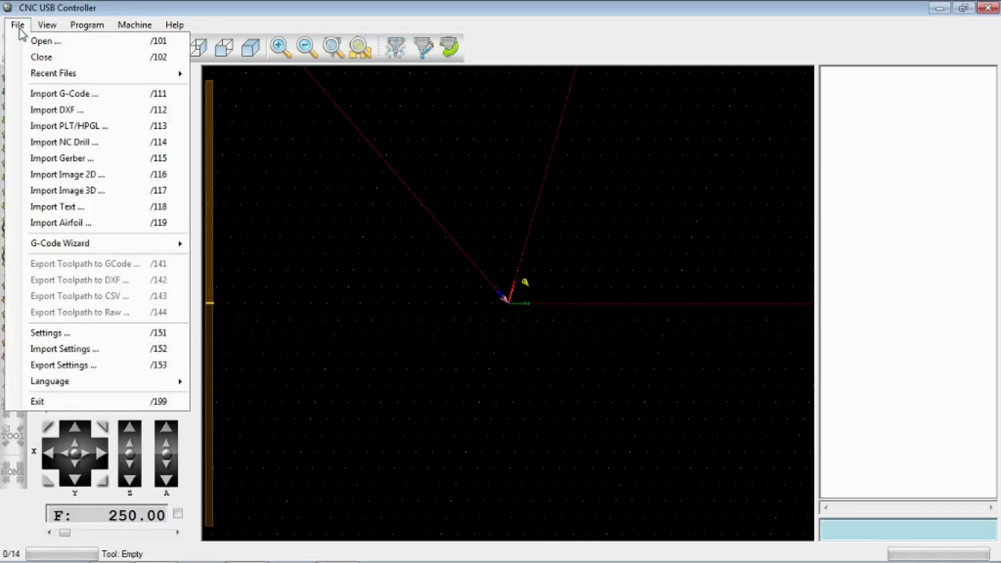
Step: Change the X axis Steps/Unit from 200 to 400 in the Axes 2 settings
click(50, 332)
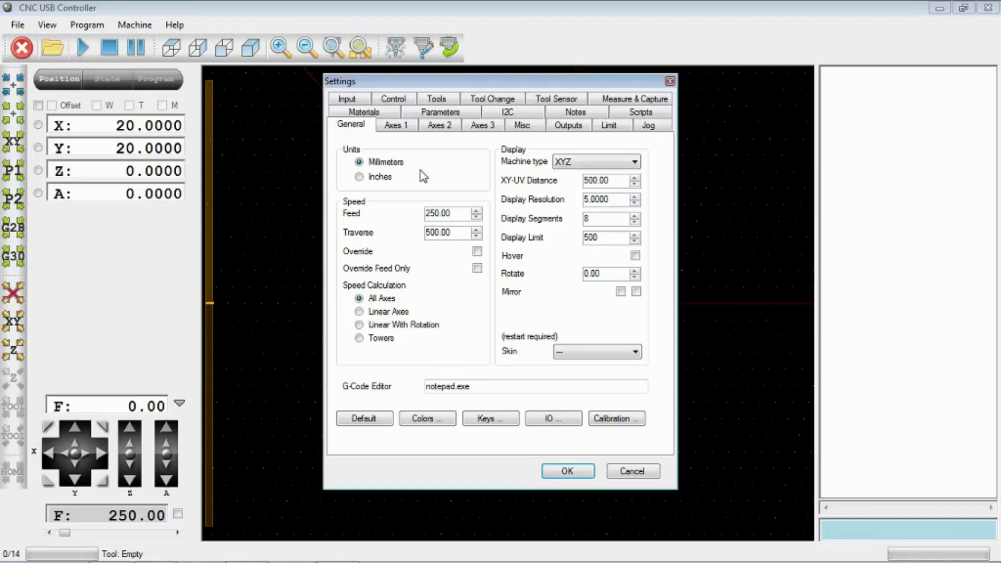
click(438, 125)
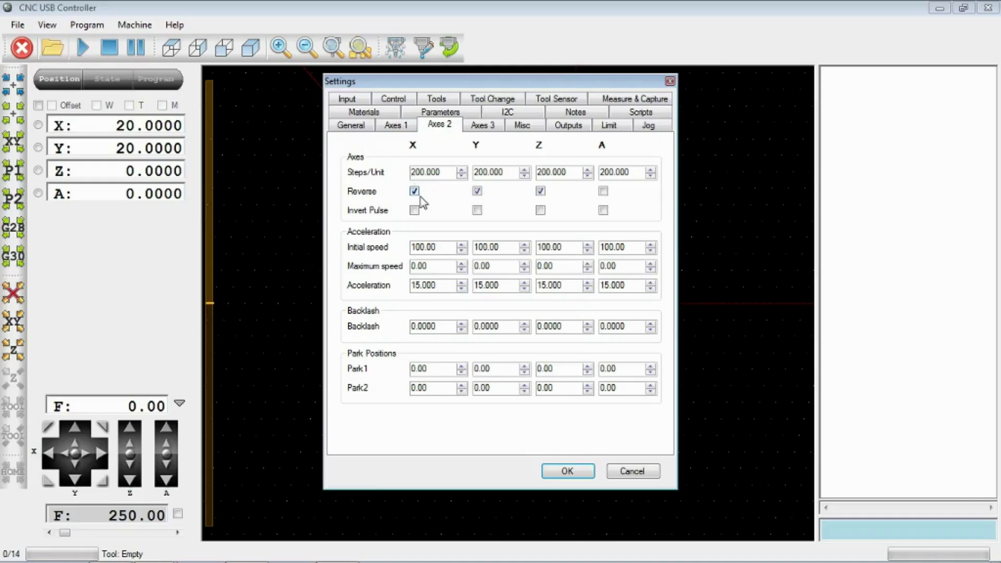
key(Delete)
text(4)
click(567, 471)
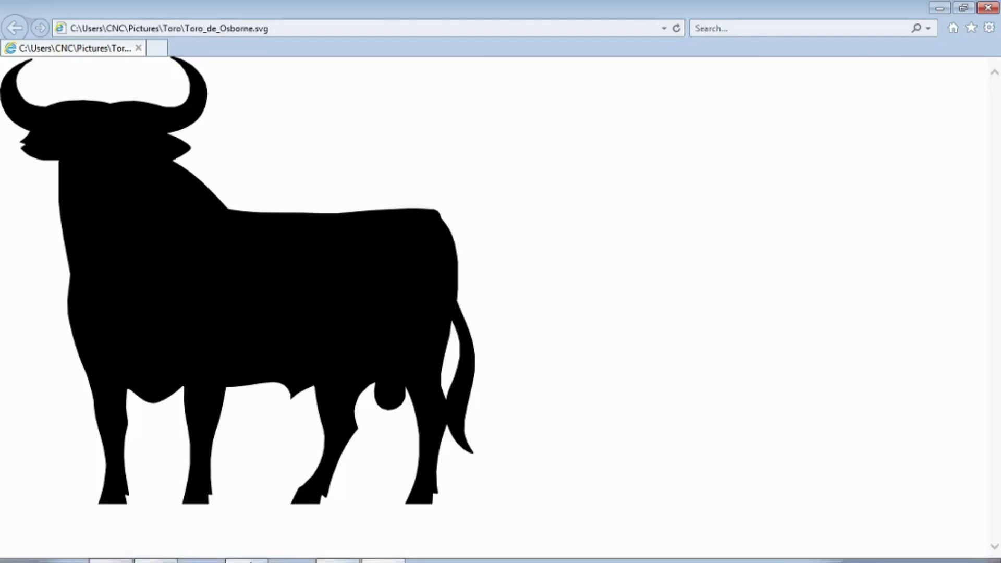
Step: Bring the DXF2GCODE bull drawing forward and select Shape 1 and Shape 0 in the Entities tree
mouse_move(218, 554)
click(247, 548)
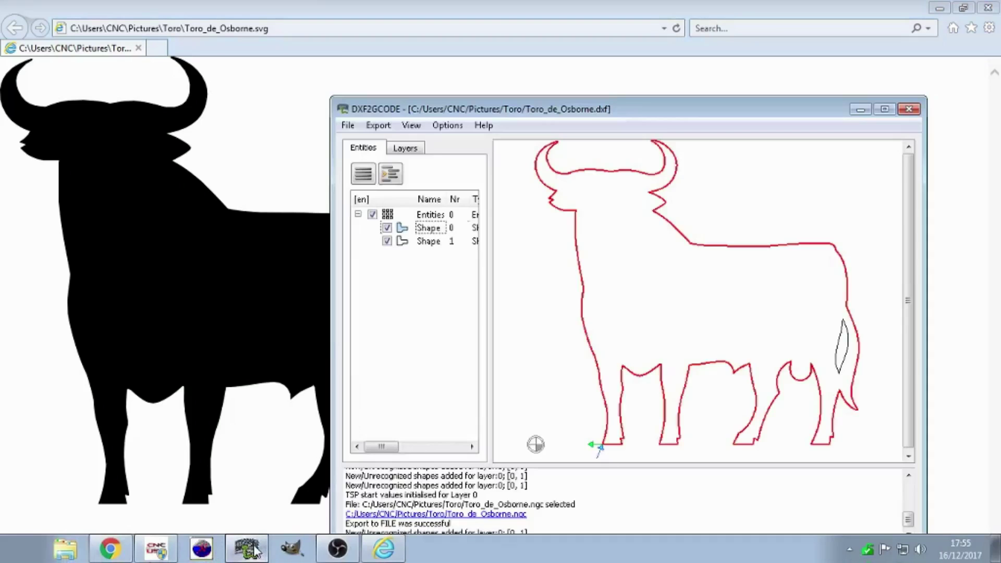
drag(490, 109, 317, 65)
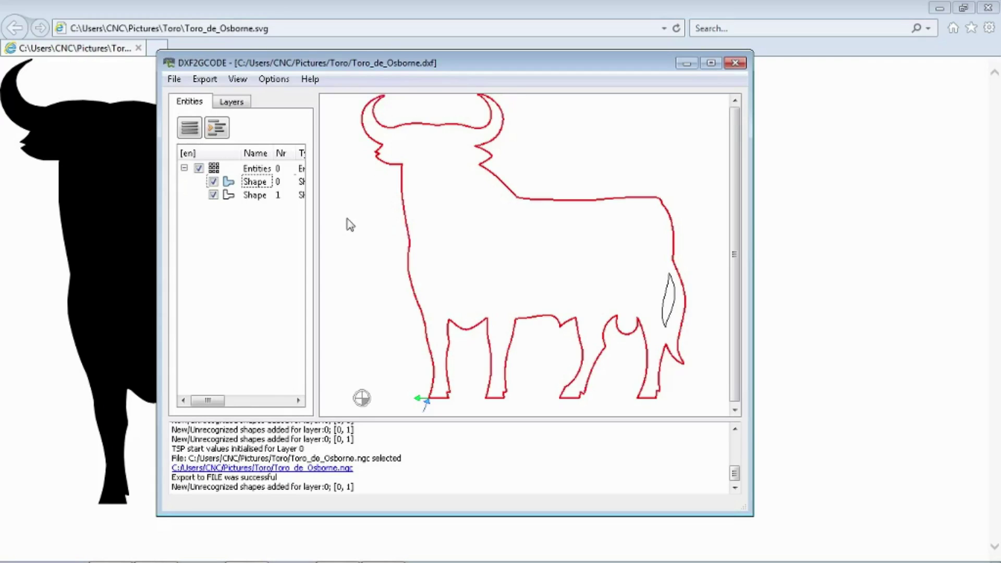
click(255, 195)
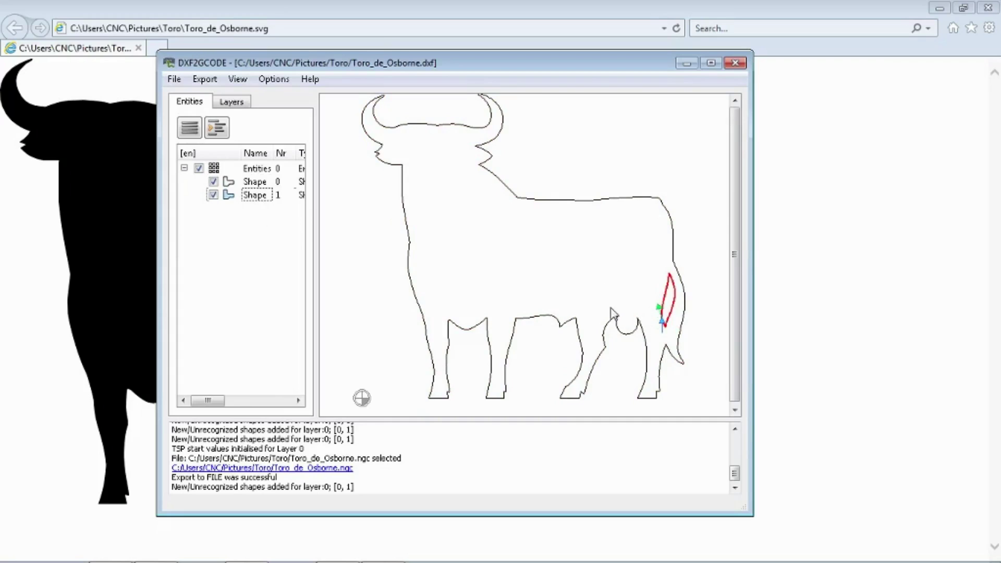
click(254, 182)
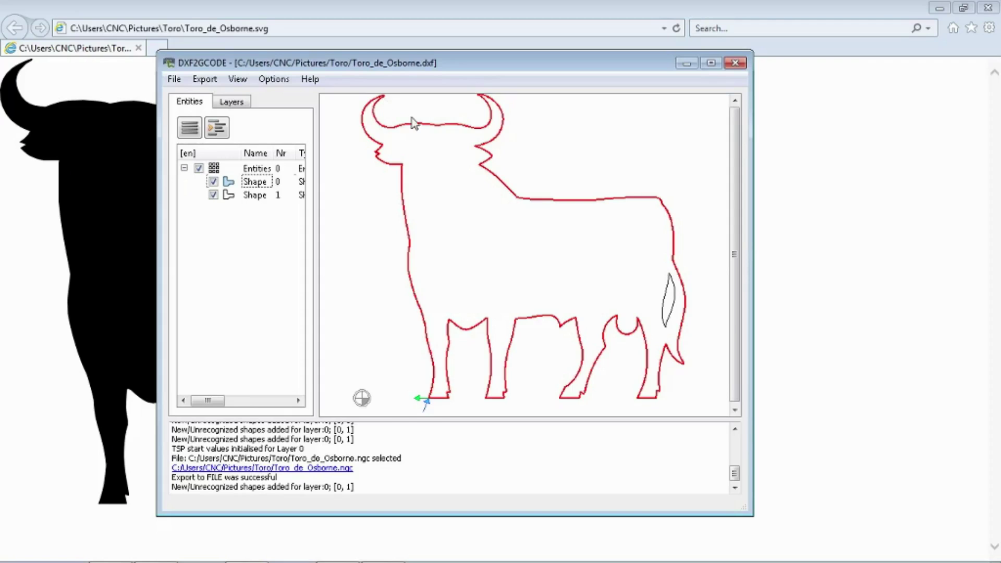
Step: Use Options > Scale All to scale every bull contour by a factor of 150
click(272, 82)
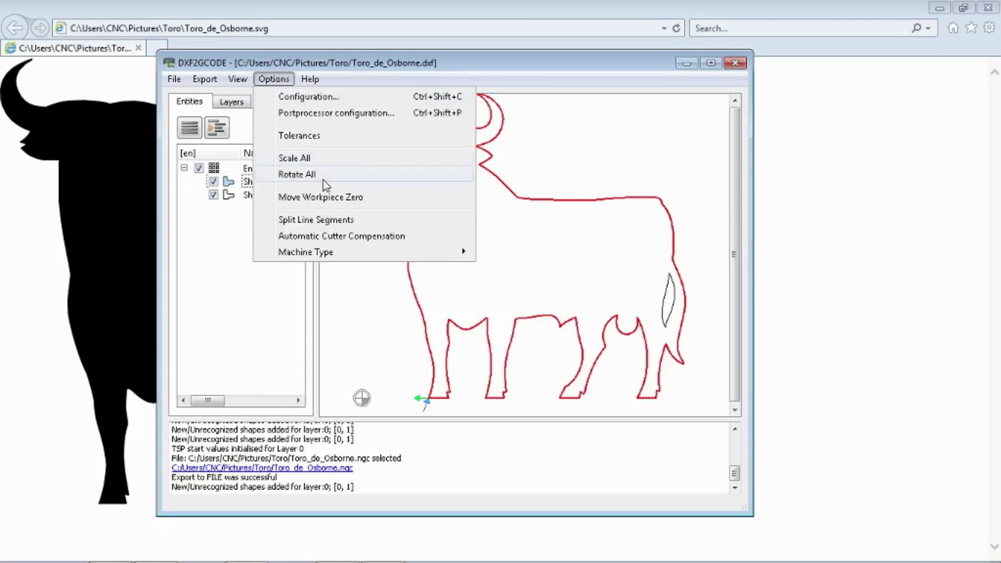
click(315, 159)
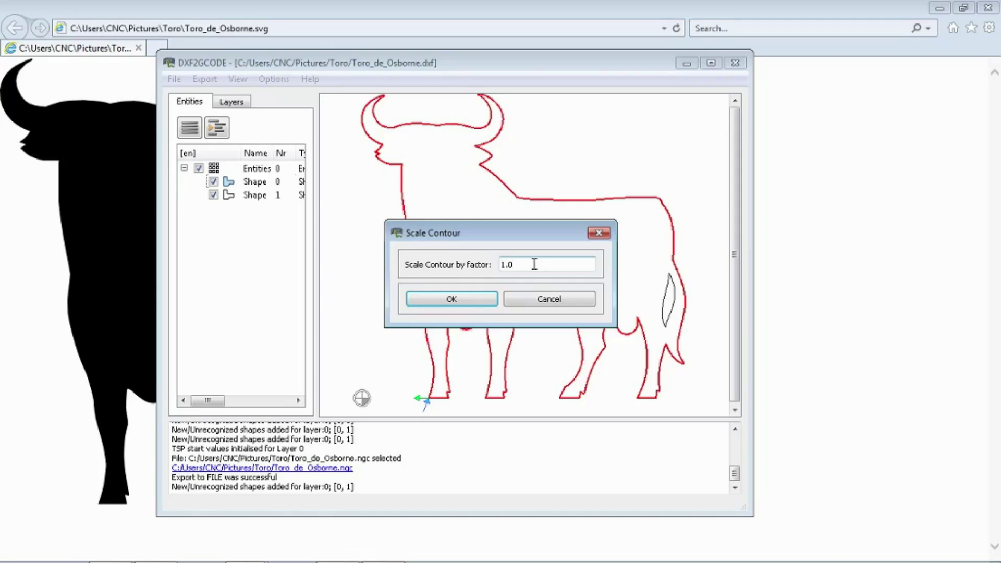
key(BackSpace)
key(BackSpace)
key(BackSpace)
text(150)
key(Return)
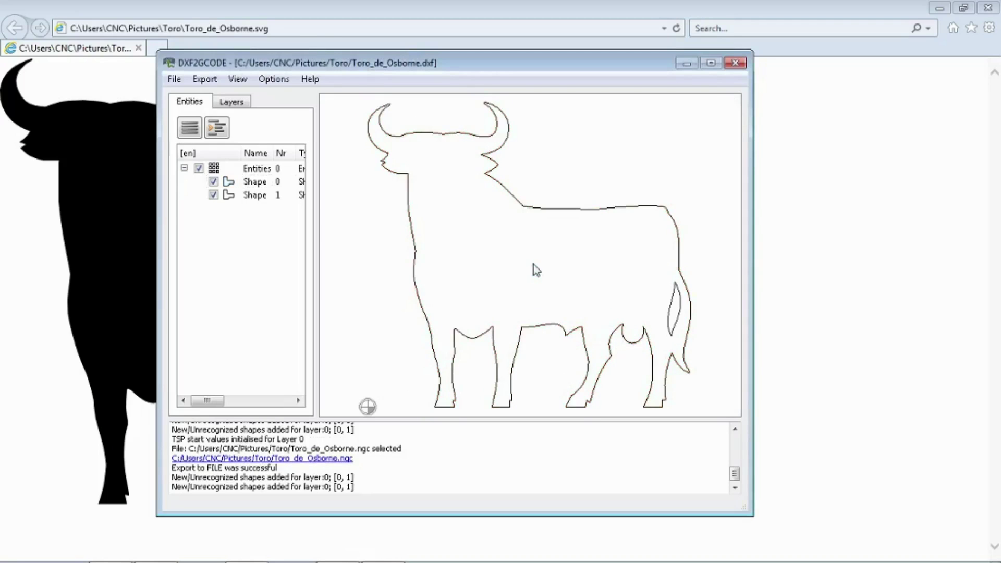
Step: Select Shape 0 and Shape 1, then untick and re-tick Shape 1's export checkbox
click(245, 181)
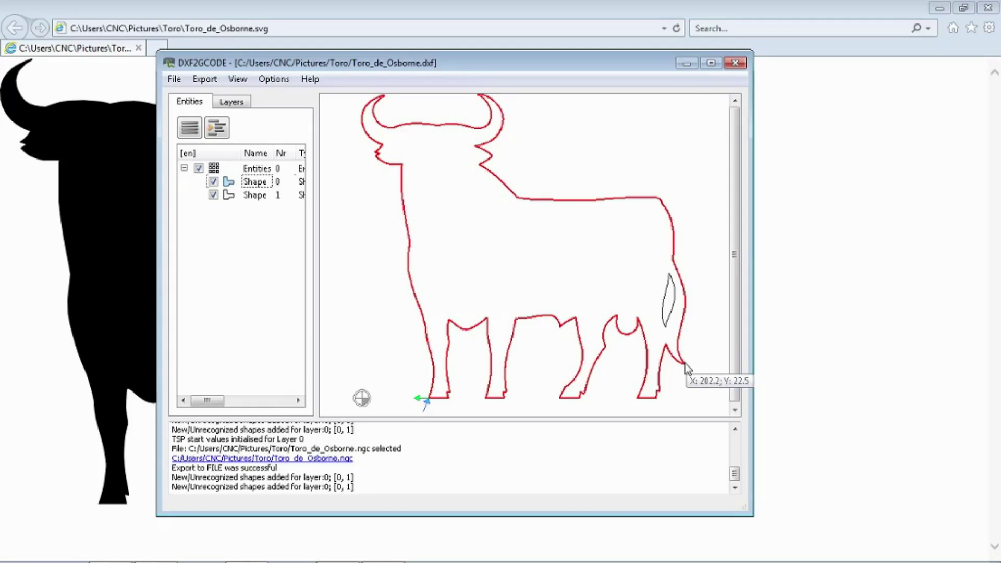
click(245, 198)
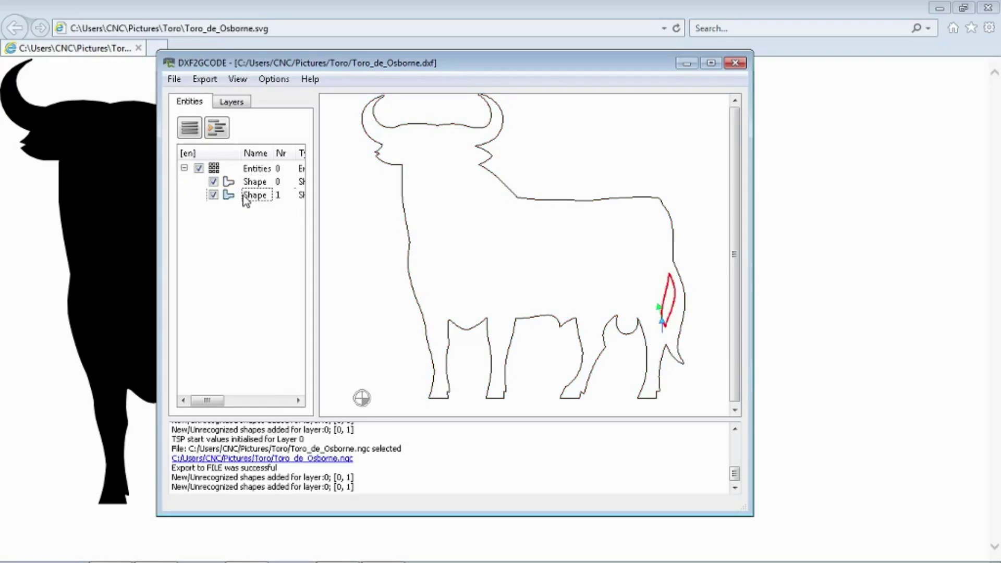
click(213, 195)
click(214, 194)
Step: Optimize and export the shapes, overwriting the existing Toro_de_Osborne.ngc file
click(204, 79)
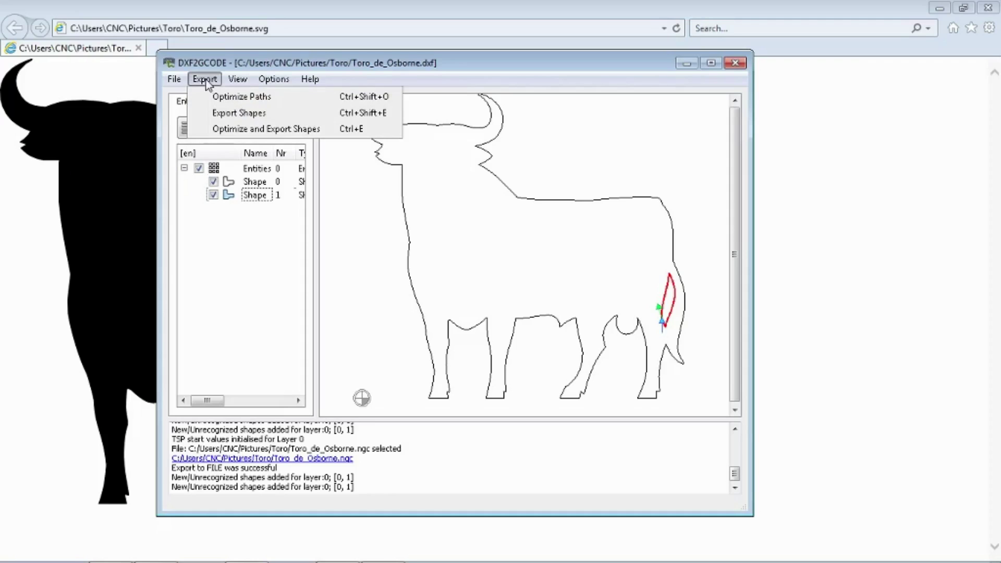
click(242, 130)
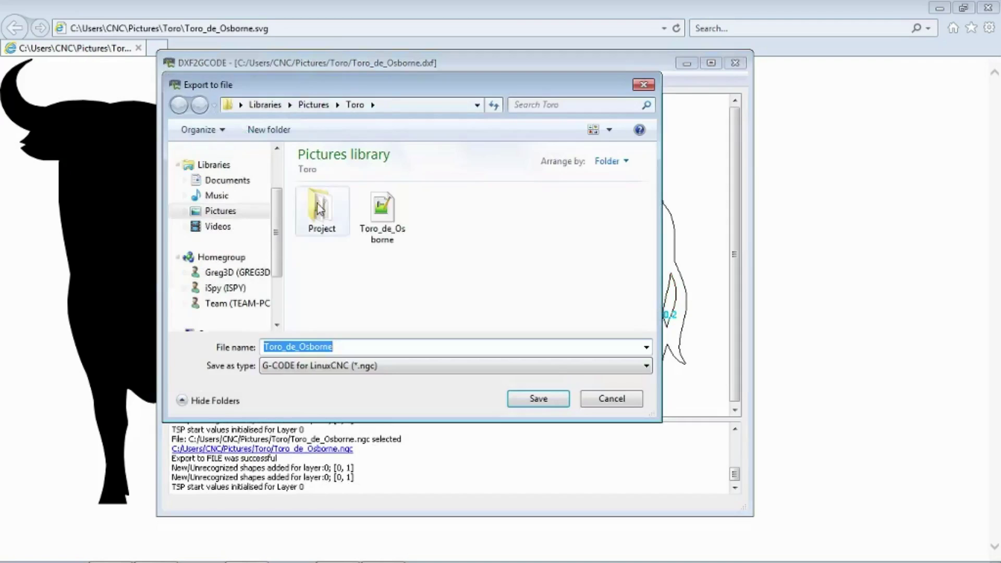
click(390, 224)
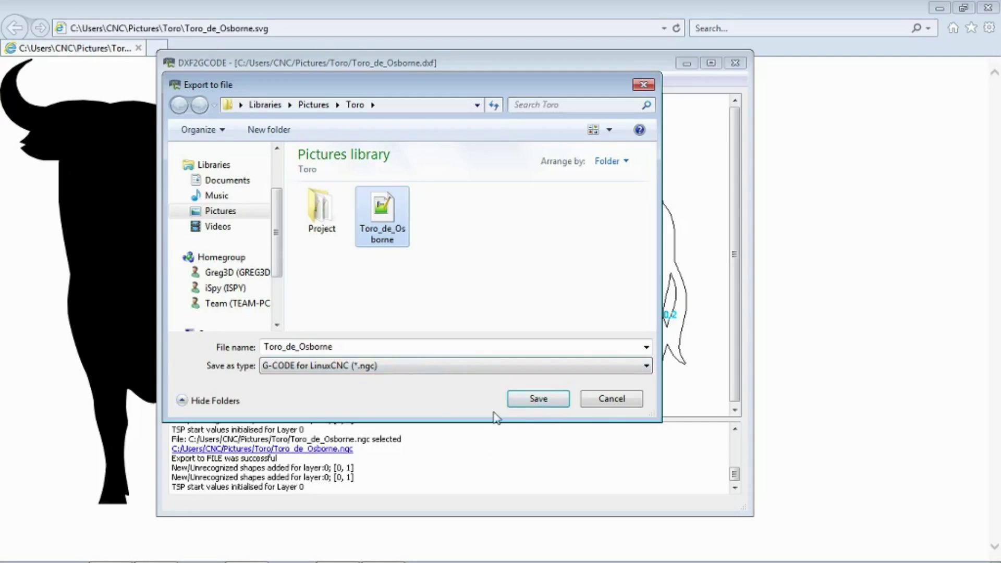
click(539, 399)
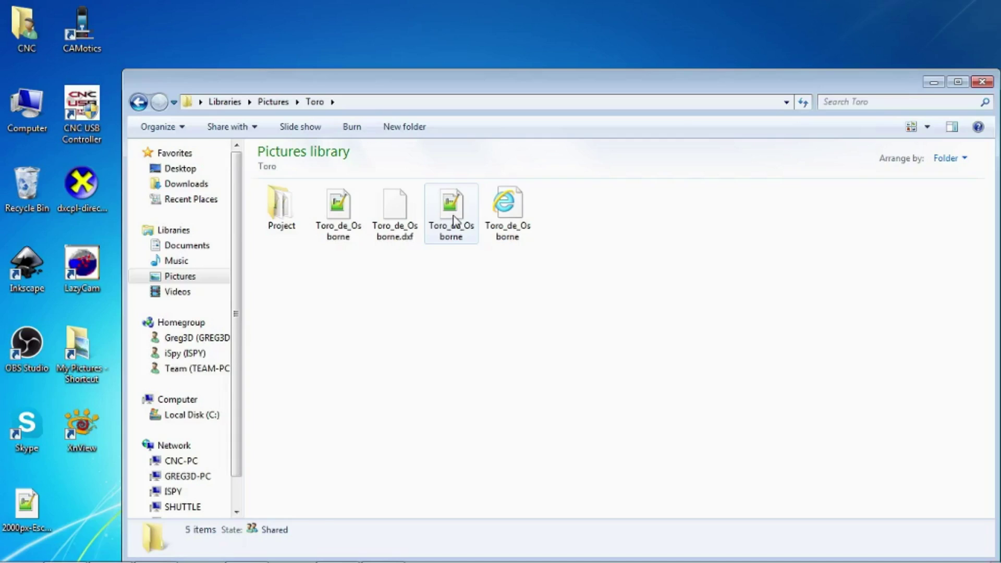
Step: Open Toro_de_Osborne.ngc in Notepad++, close the _emas tab, and copy all its G-code
double_click(451, 208)
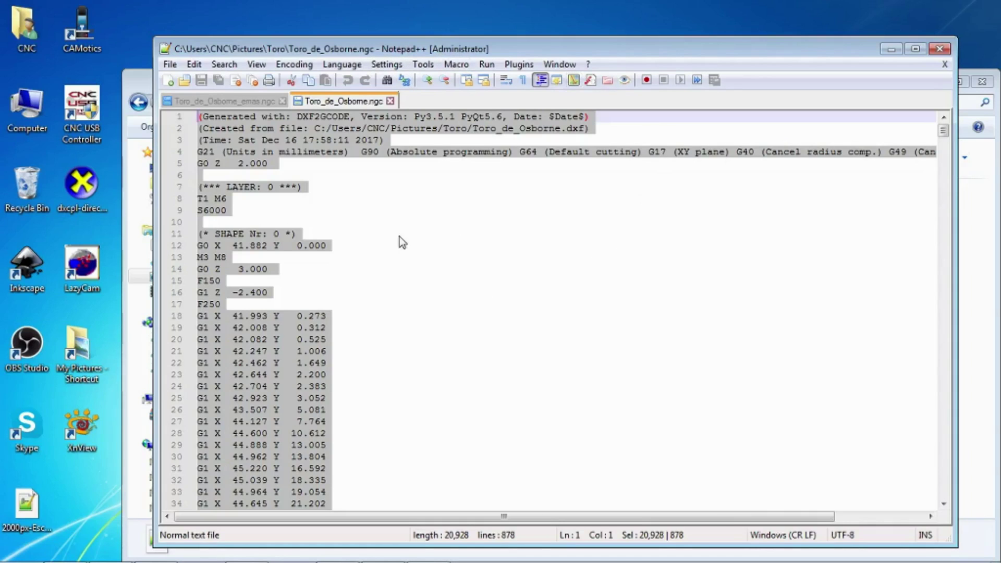
click(283, 101)
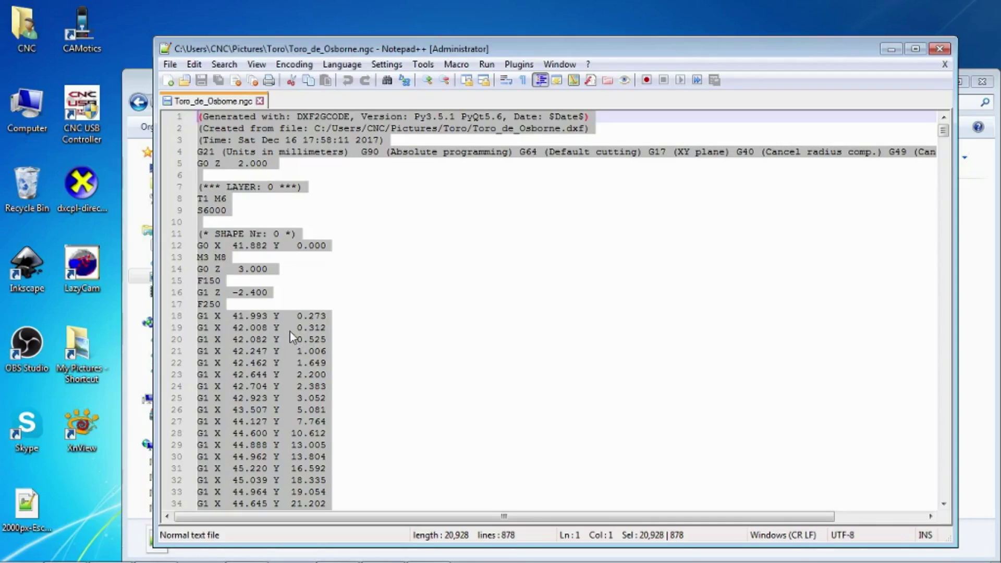
click(194, 64)
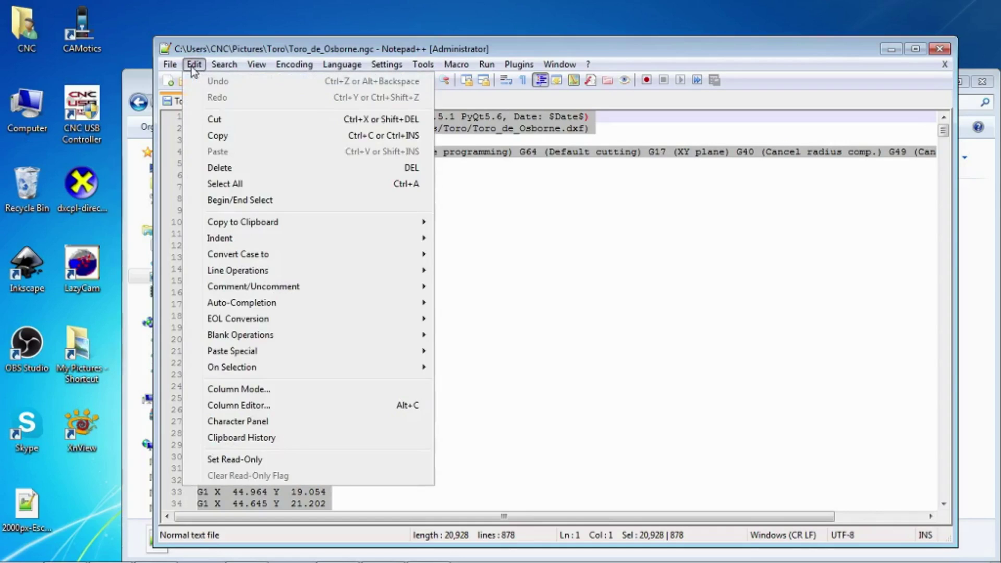
click(227, 183)
click(194, 64)
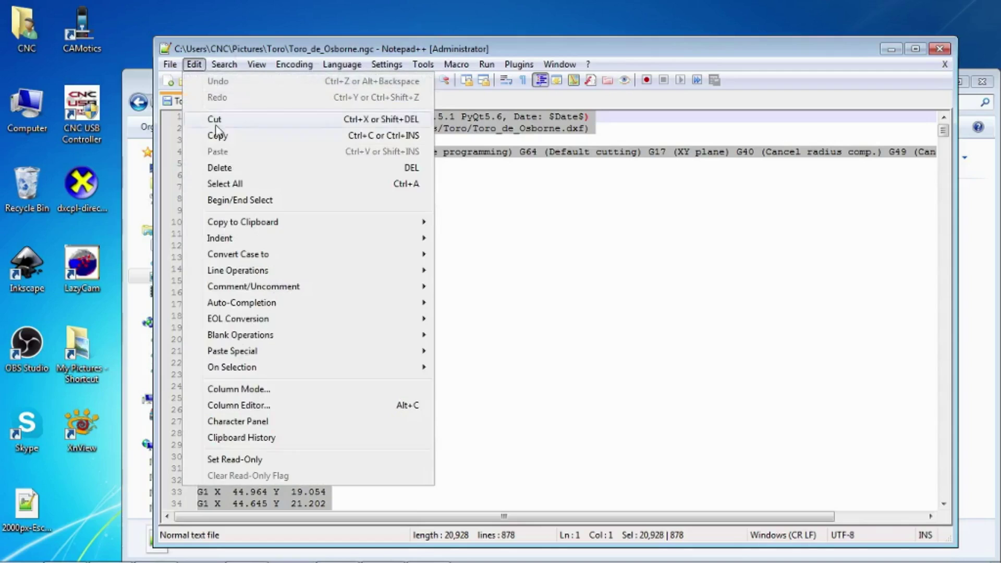
click(232, 136)
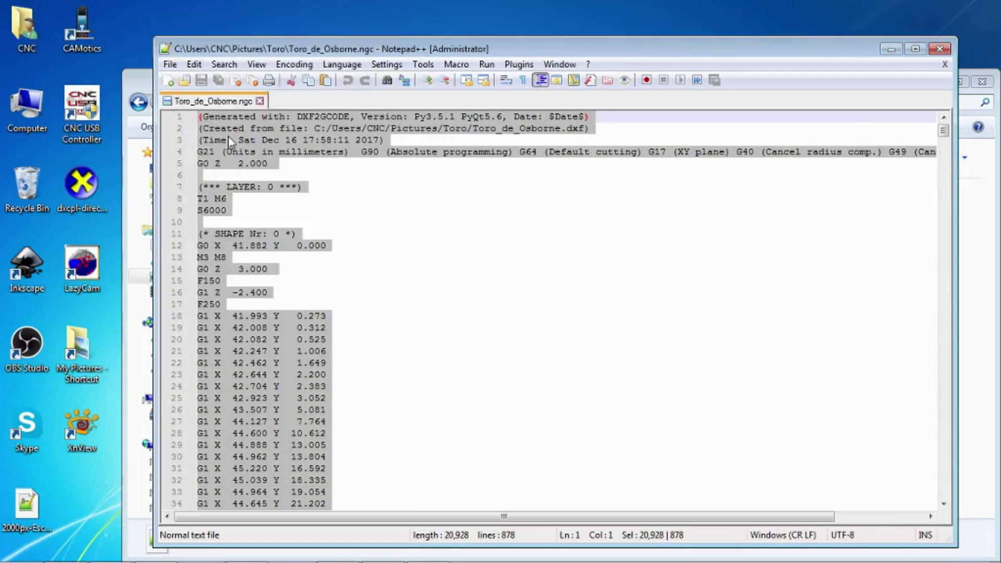
key(alt+Tab)
key(alt+Tab)
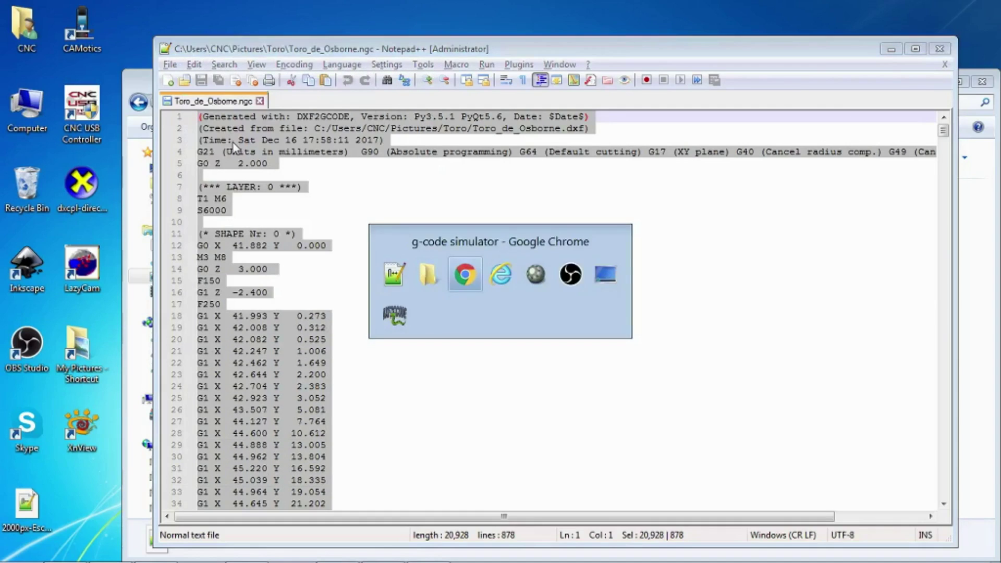
Step: Paste the bull G-code into the simulator's code pane and run Simulate
click(114, 173)
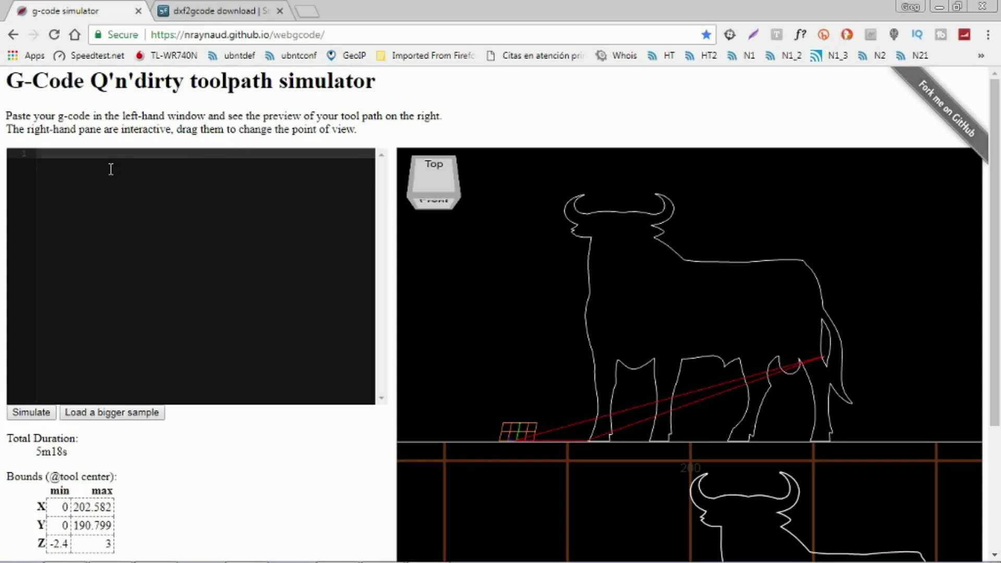
right_click(111, 170)
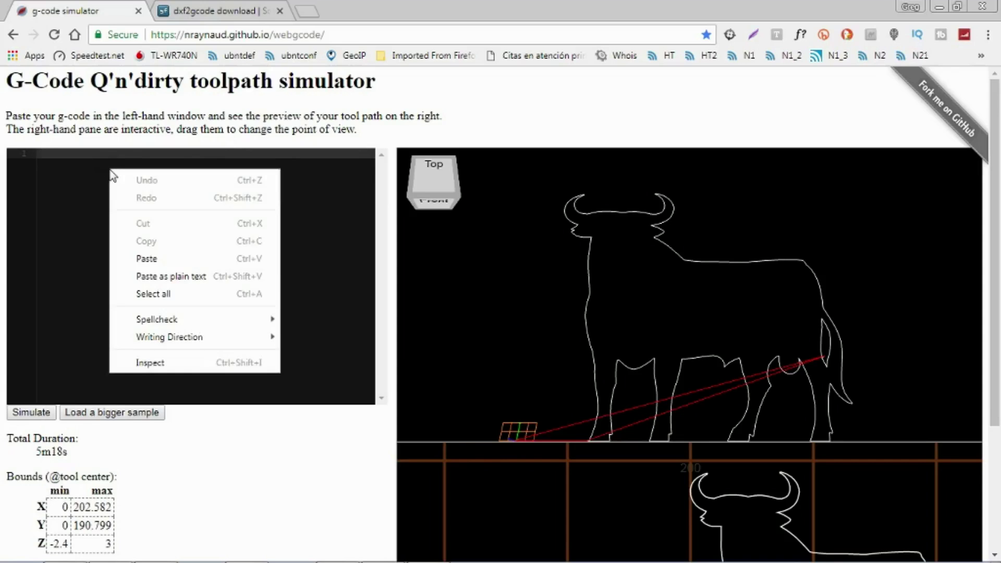
click(141, 259)
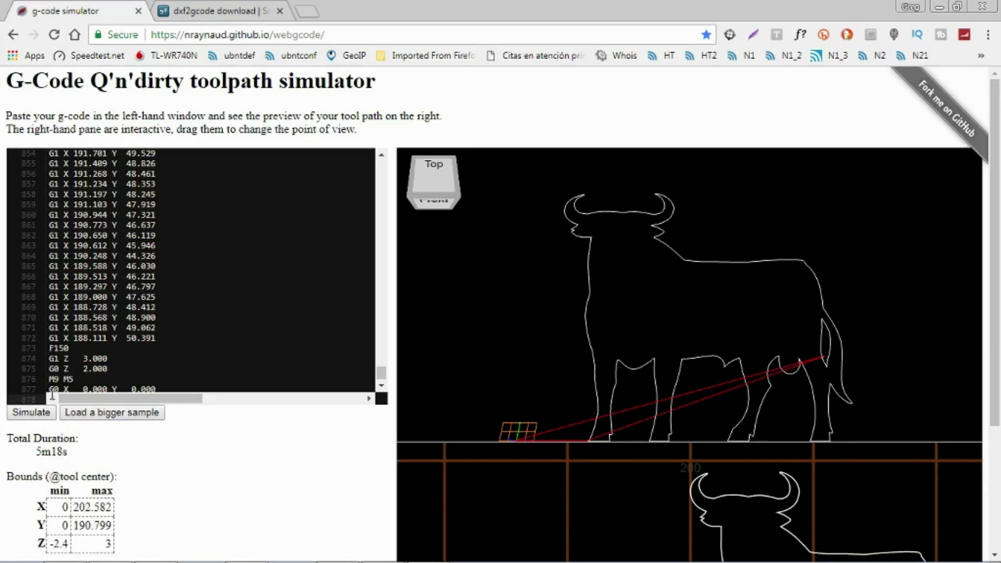
click(18, 413)
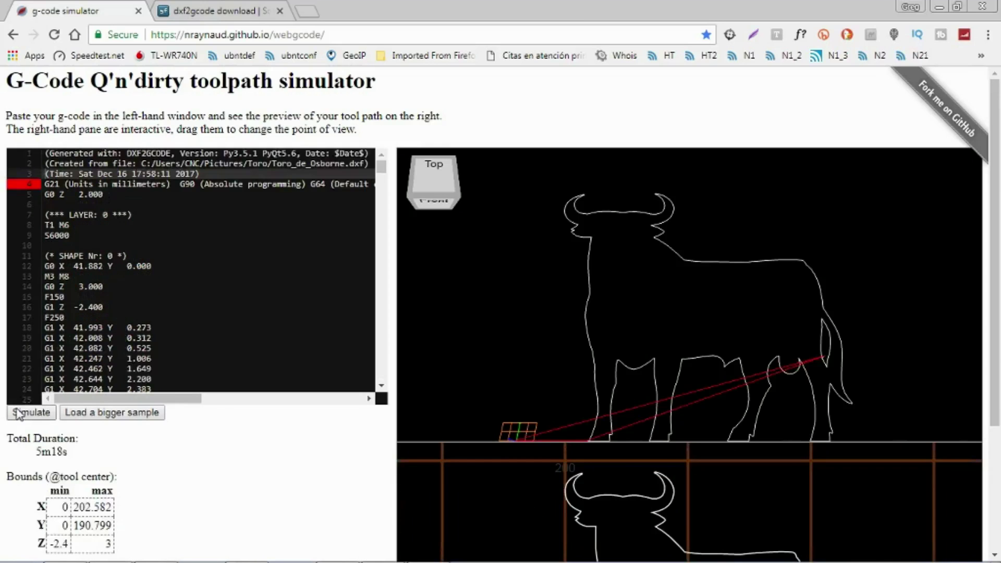
Step: Rotate the simulated toolpath view to inspect the bull, then return to DXF2GCODE
drag(449, 182, 453, 181)
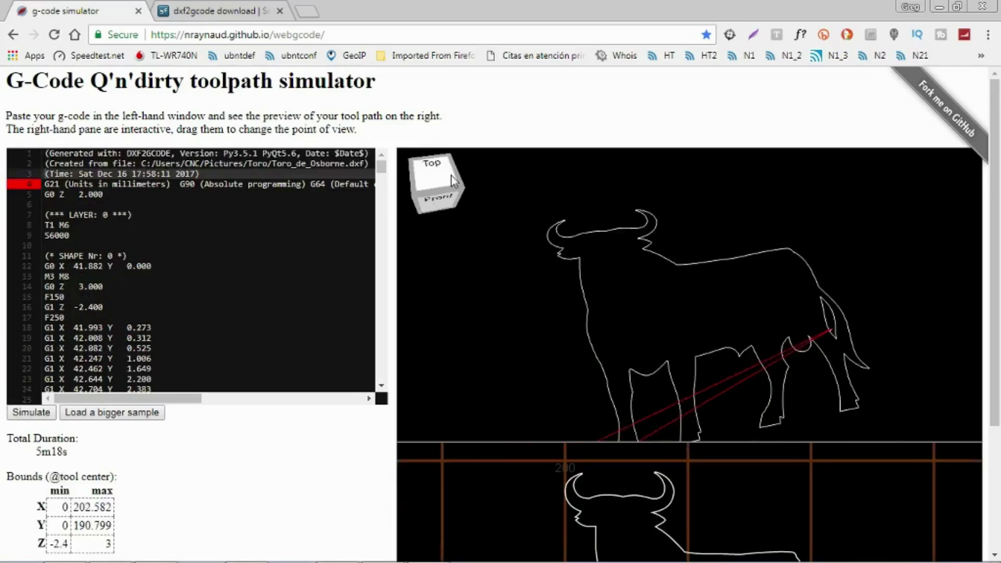
click(452, 181)
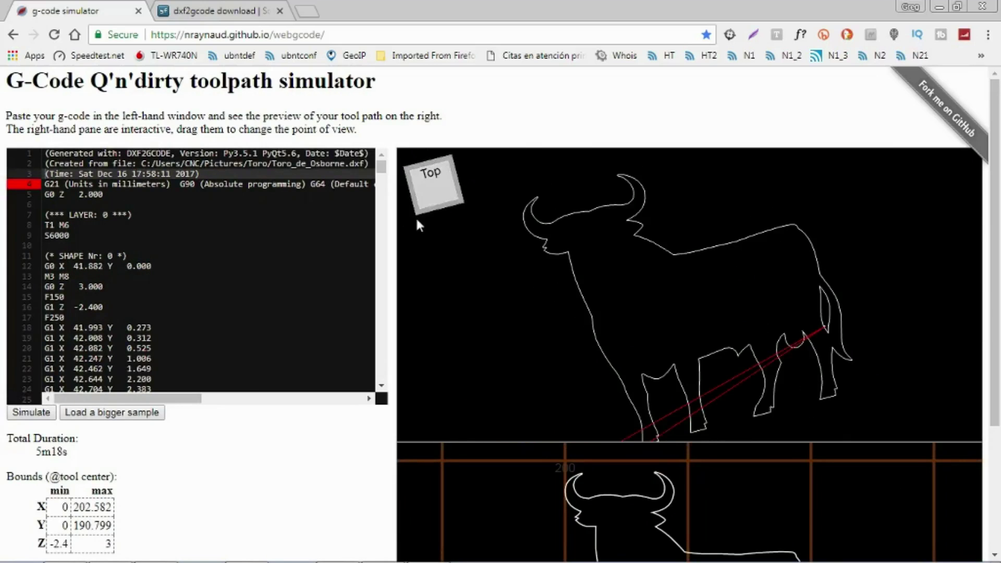
drag(416, 220, 472, 233)
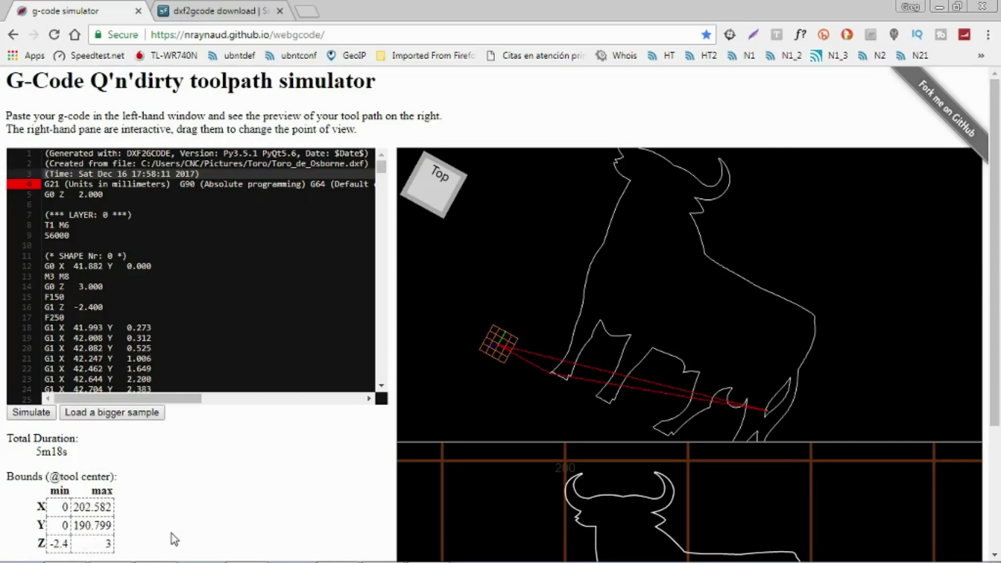
key(alt+Tab)
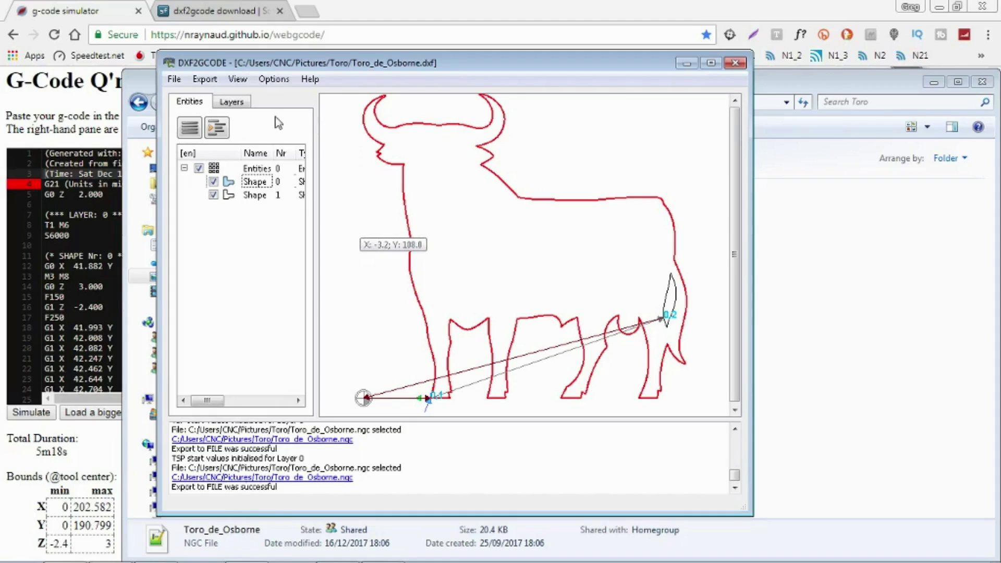
Step: Set the layer's Z infeed depth and Z final mill depth both to -3.1 mm
click(233, 102)
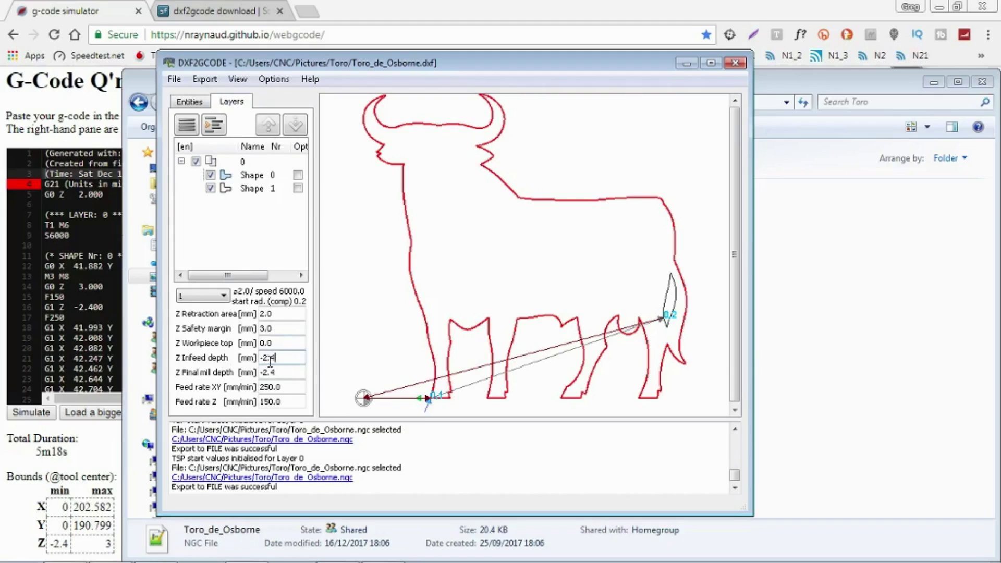
key(BackSpace)
key(BackSpace)
key(BackSpace)
text(3.1)
click(302, 372)
key(BackSpace)
key(BackSpace)
key(BackSpace)
text(3.1)
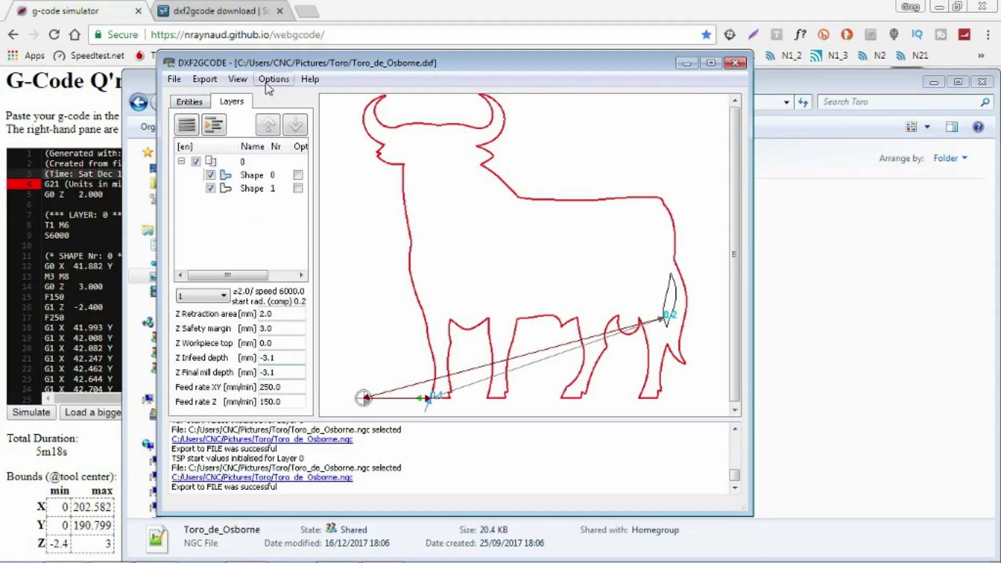
Step: Export the shapes as G-code, replacing Toro_de_Osborne.ngc in the Toro folder
click(204, 79)
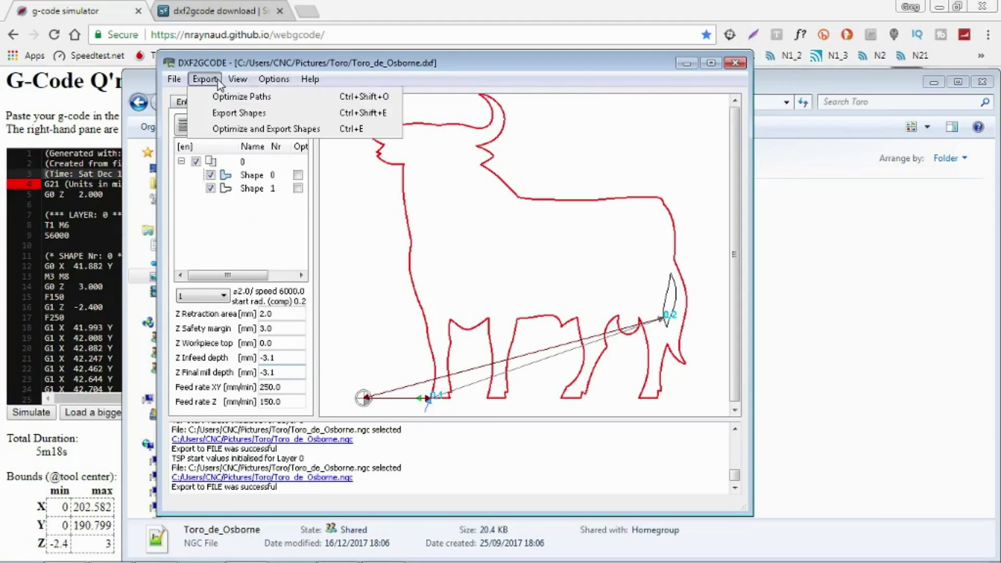
click(238, 114)
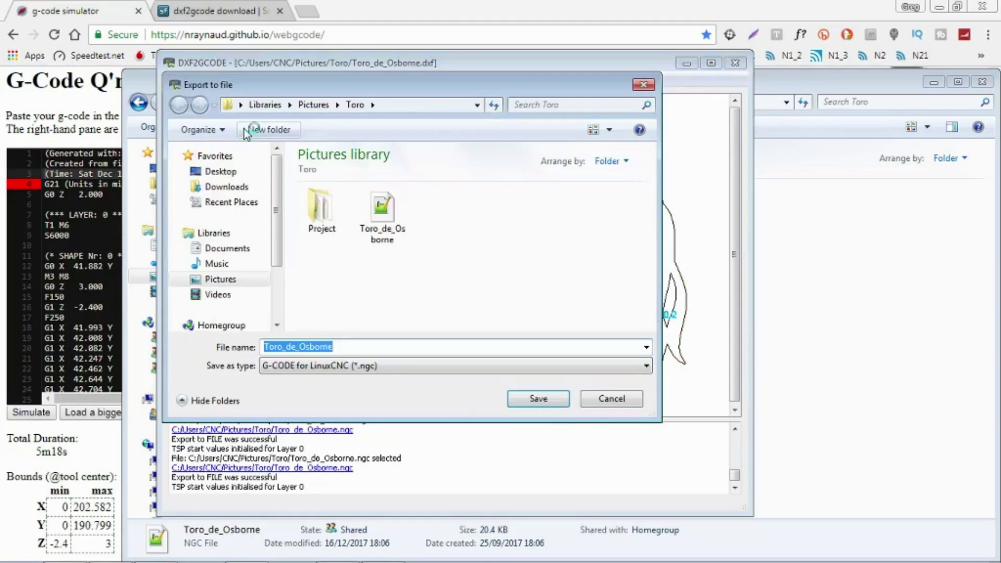
click(538, 399)
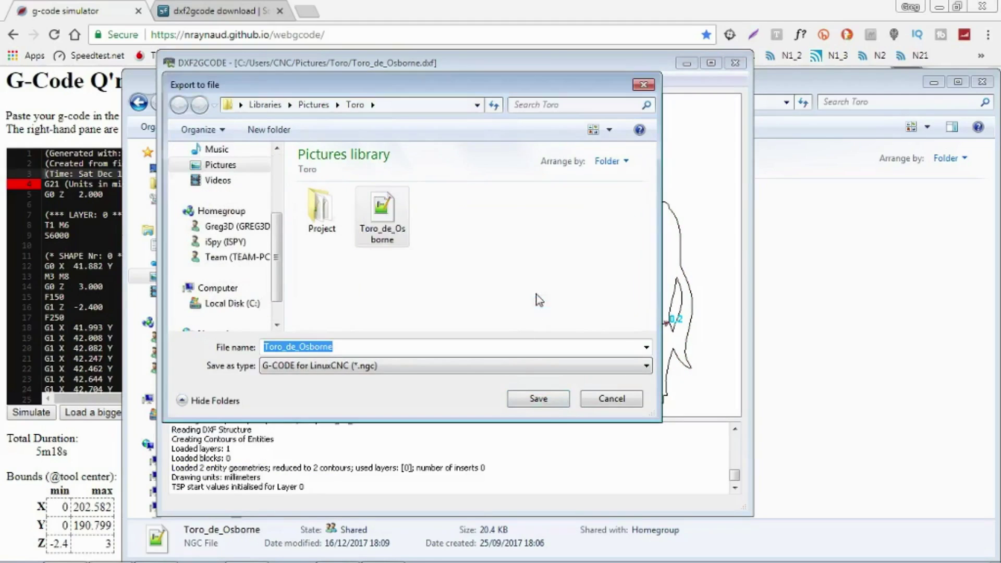
key(Return)
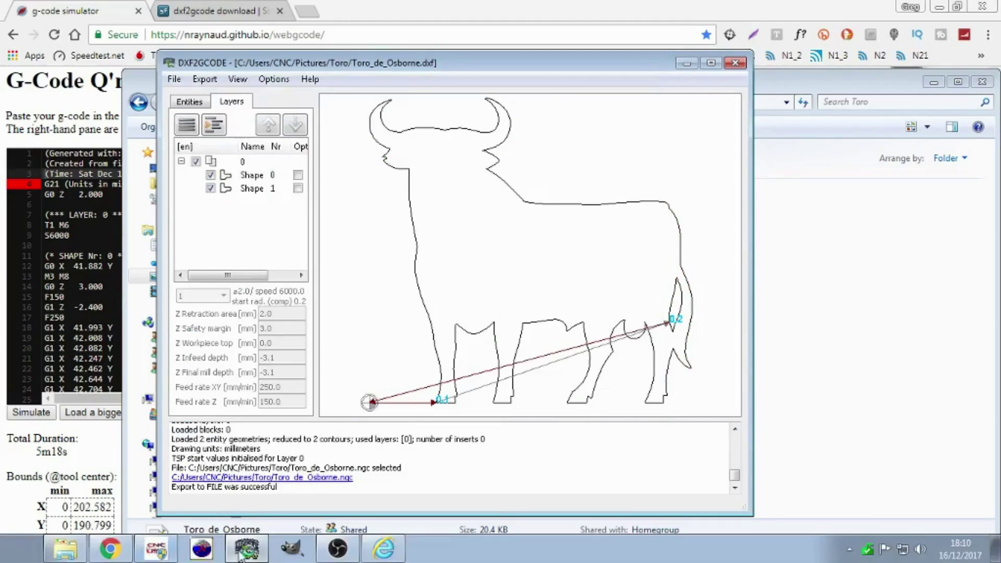
click(65, 549)
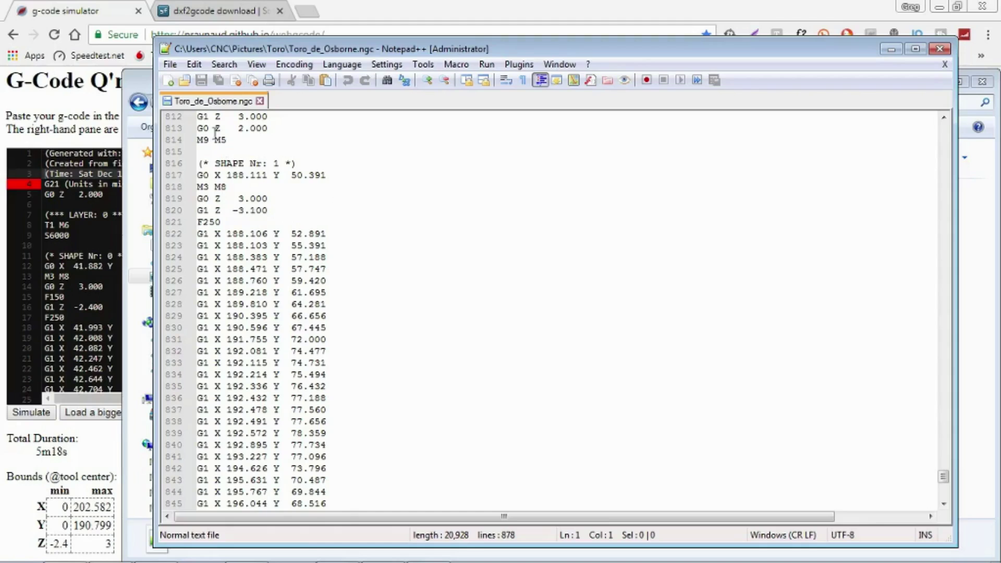
Step: Copy all of Toro_de_Osborne.ngc (Z -3.100) from Notepad++, then minimise it and close the Toro folder
click(195, 65)
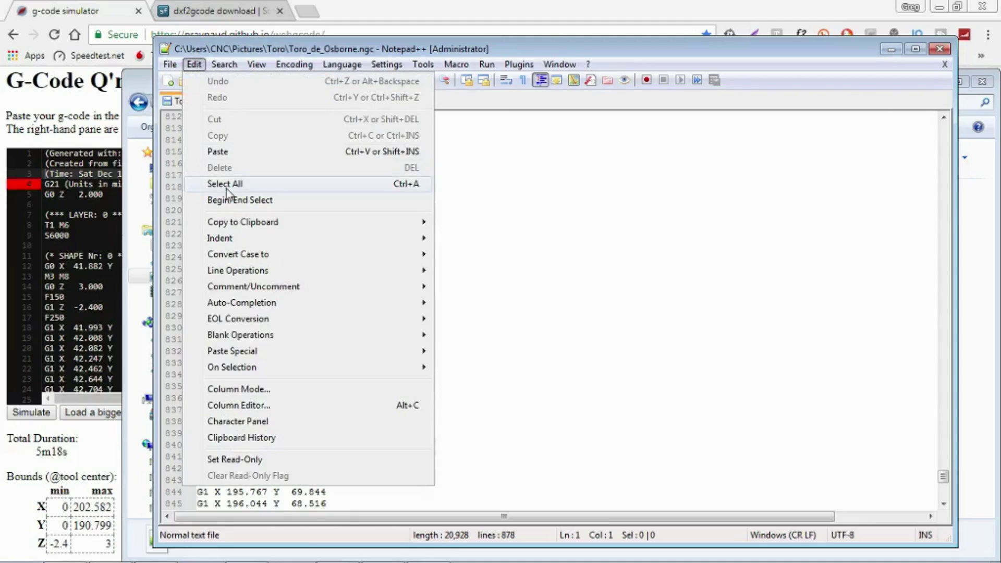
click(227, 185)
click(195, 65)
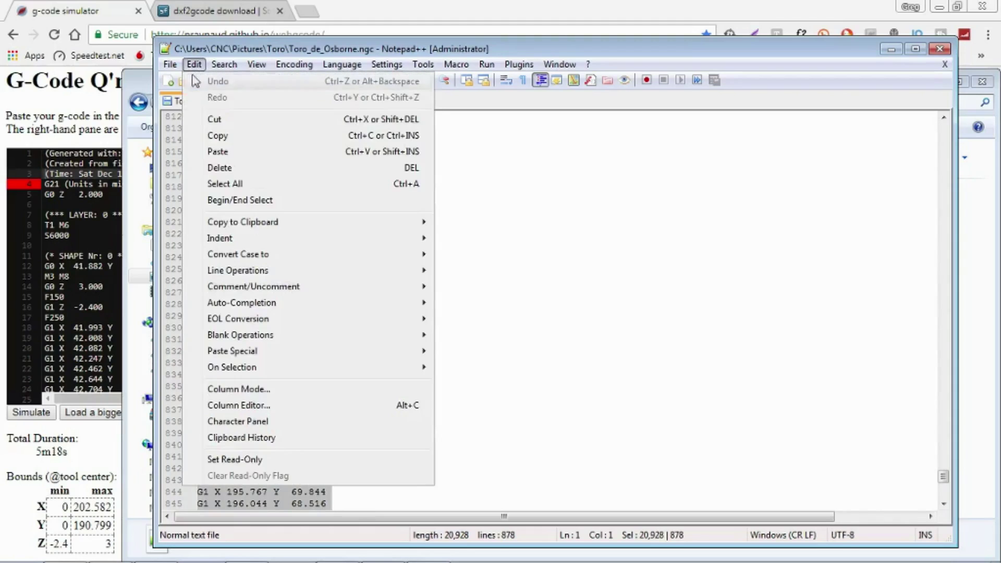
click(218, 135)
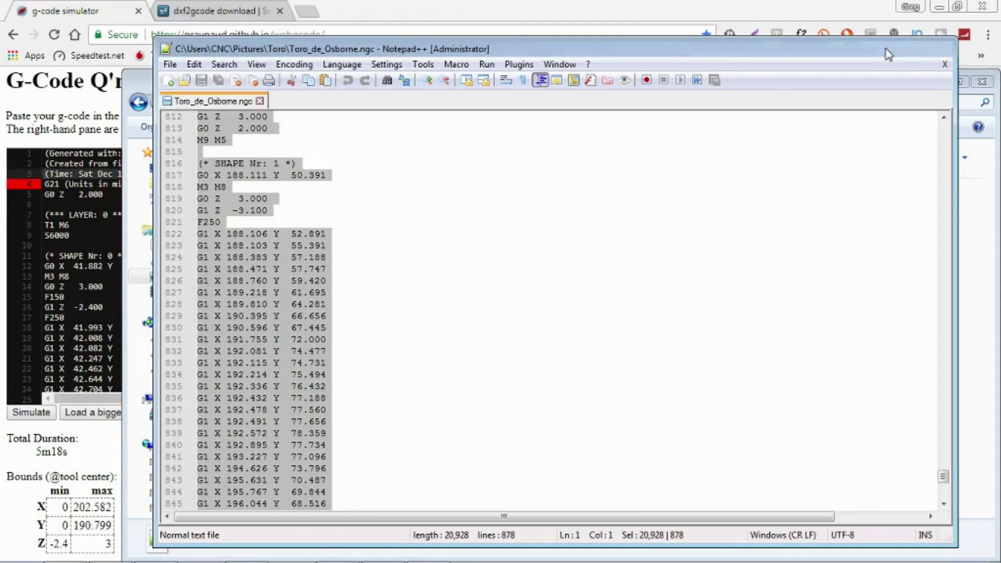
click(891, 49)
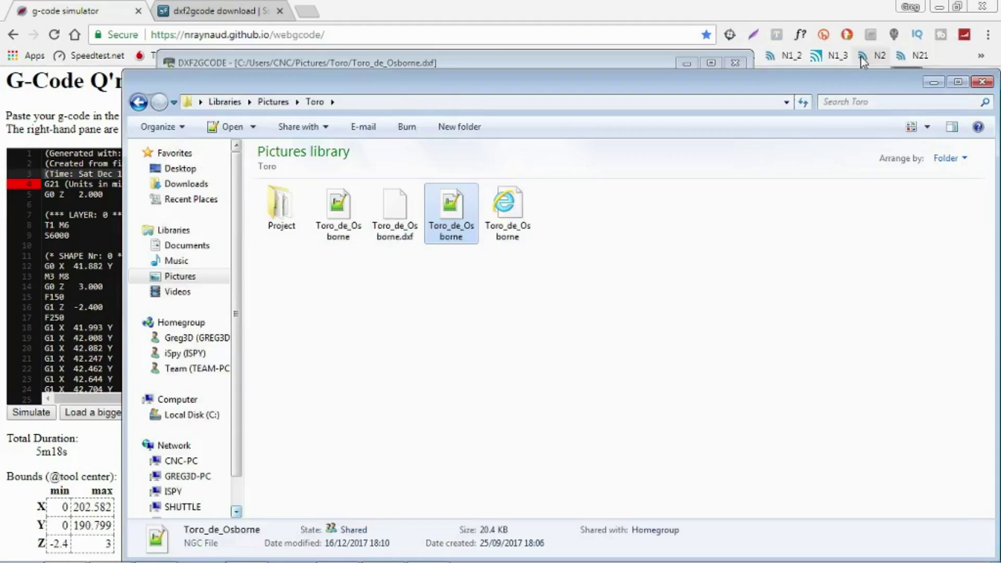
click(981, 82)
Step: Minimise DXF2GCODE, review the -3.1 mm bull toolpath preview in the simulator, then switch to CNC USB Controller
click(686, 63)
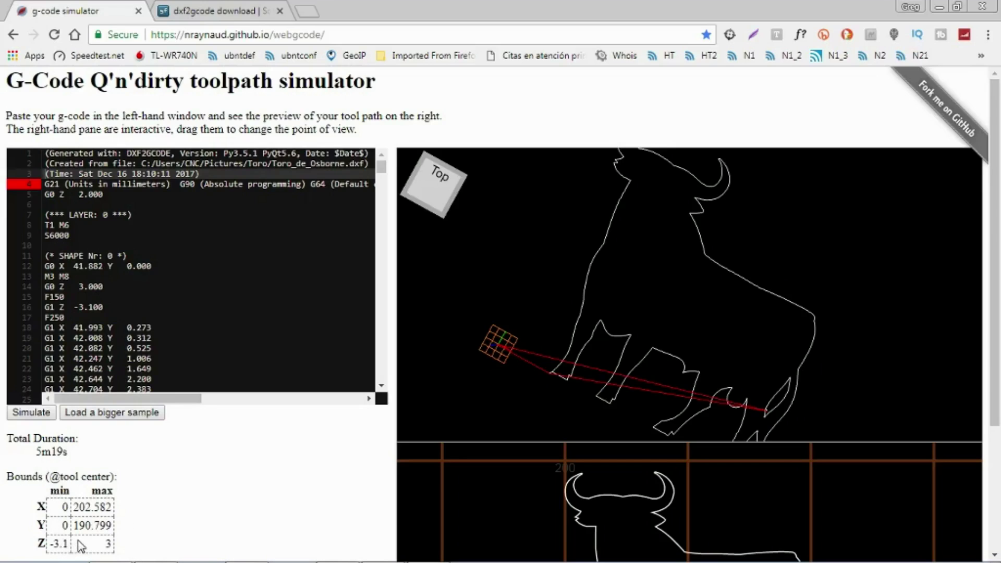
scroll(999, 422, down, 3)
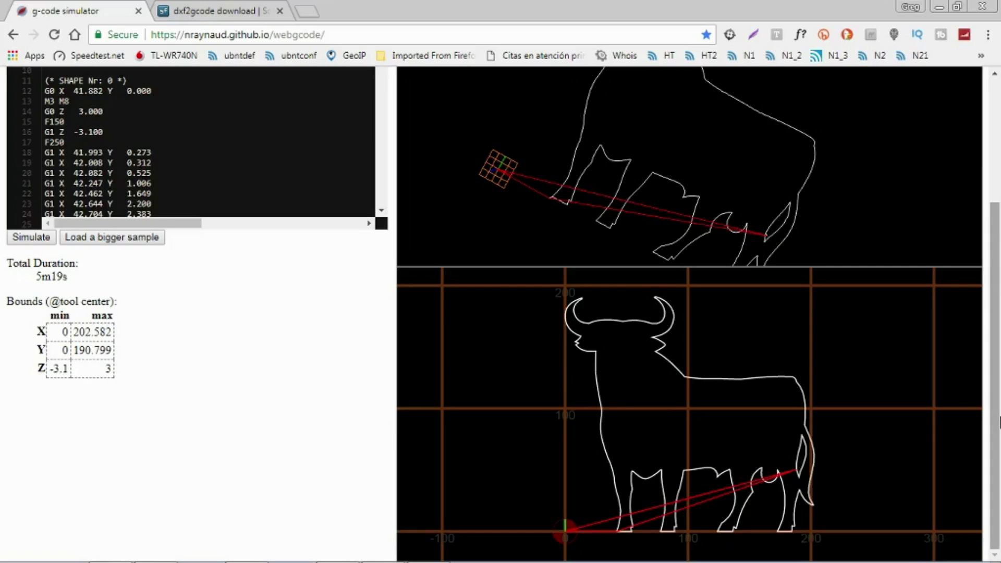
mouse_move(172, 559)
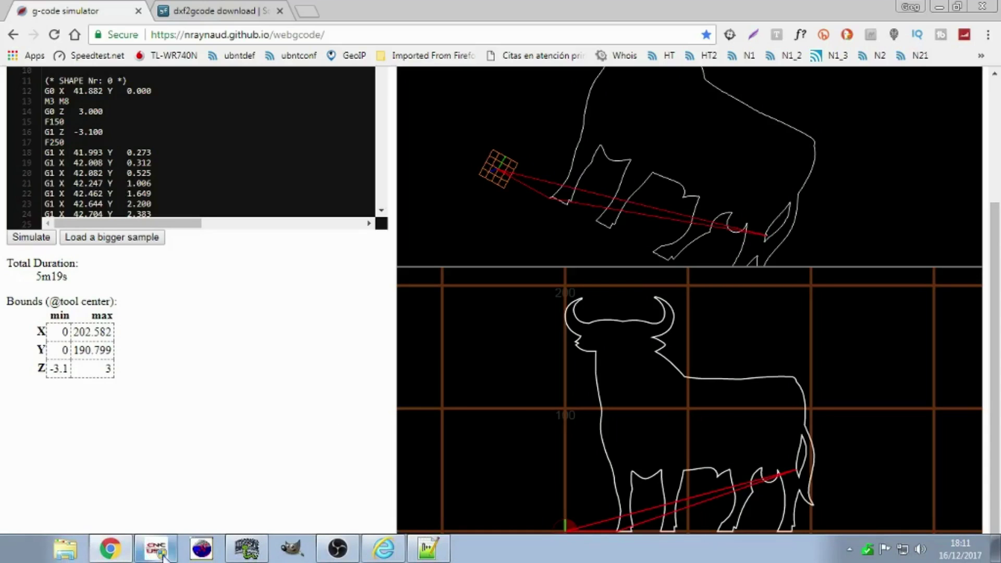
click(162, 555)
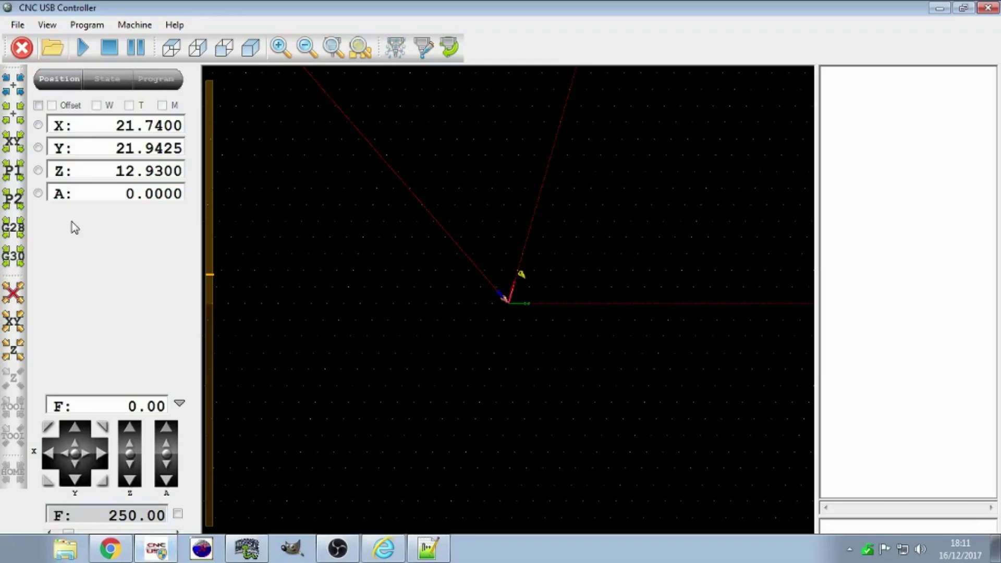
Step: Import Toro_de_Osborne.ngc from Pictures > Toro via File > Import G-Code
click(18, 26)
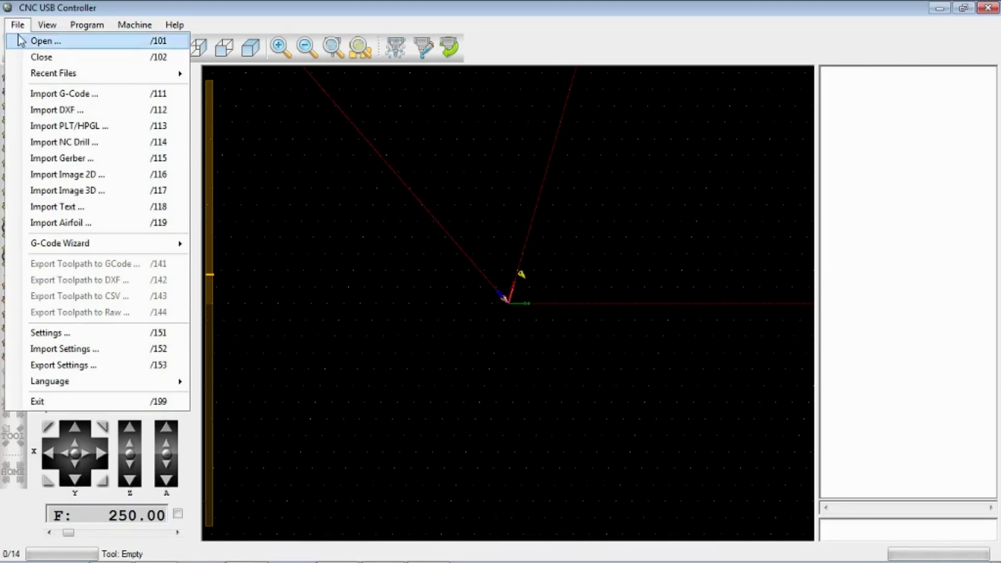
click(50, 96)
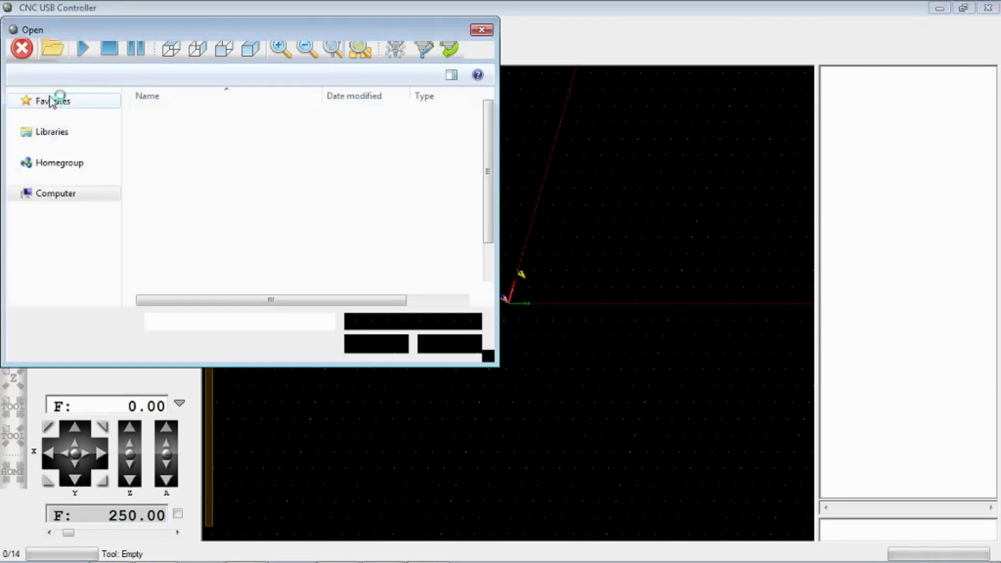
click(59, 188)
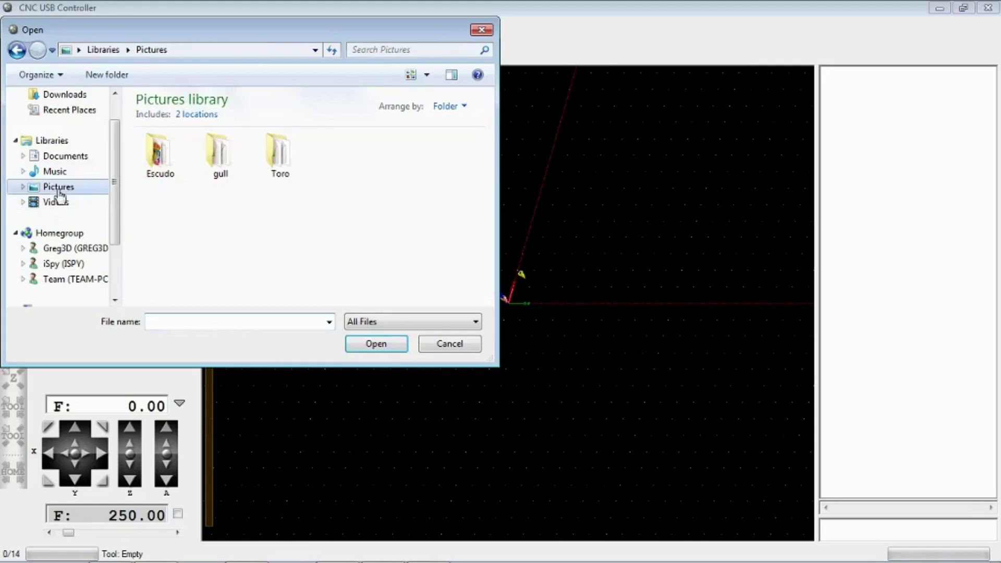
double_click(279, 154)
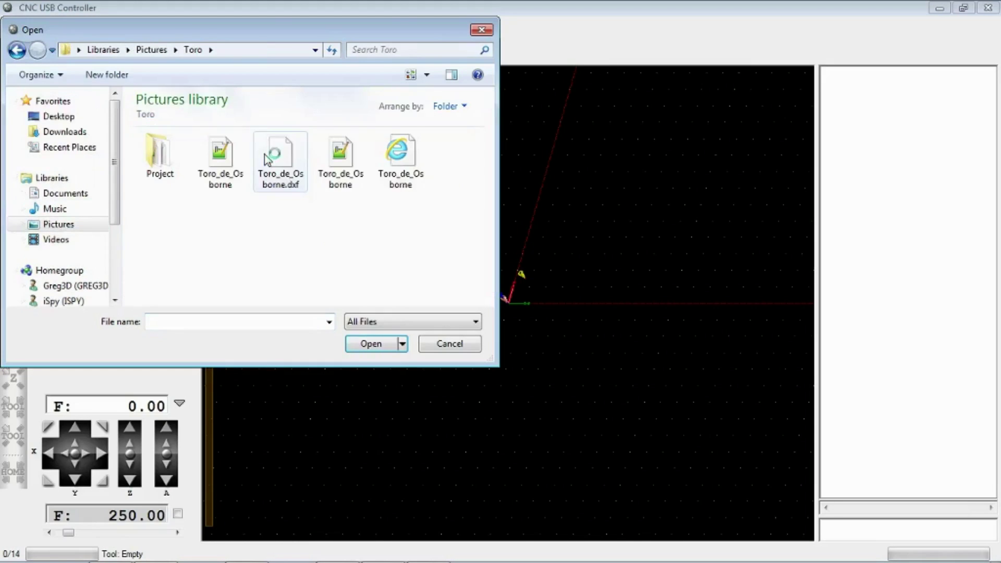
click(344, 169)
click(361, 344)
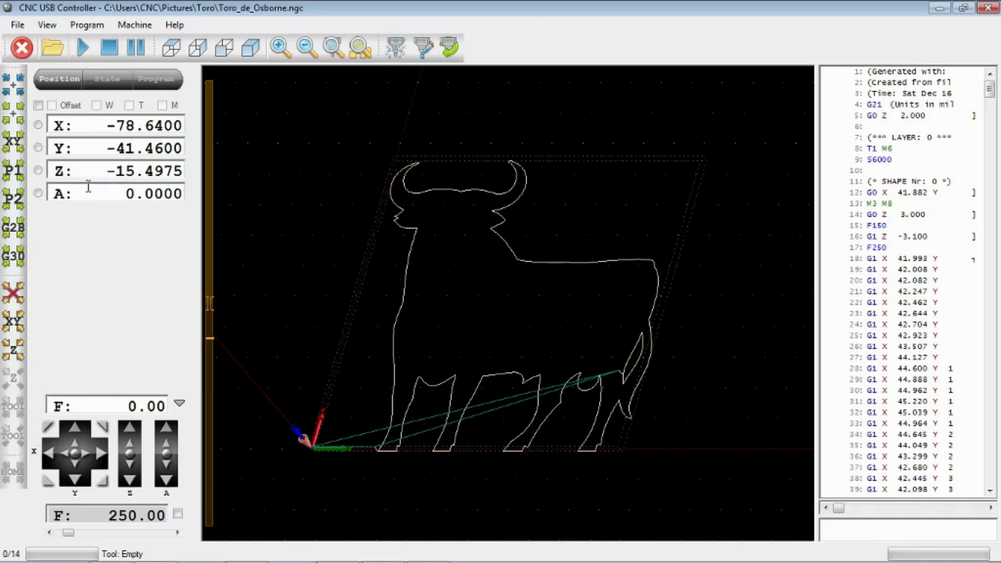
Step: Zero the X axis at the current tool position
click(38, 125)
Step: Zero the Y and Z axes at the current tool position
click(38, 147)
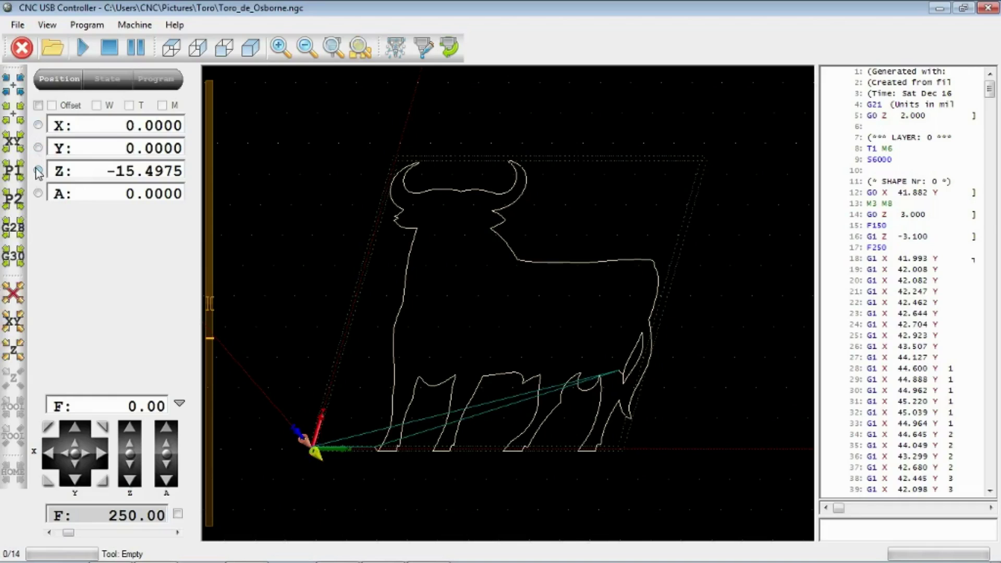
click(38, 170)
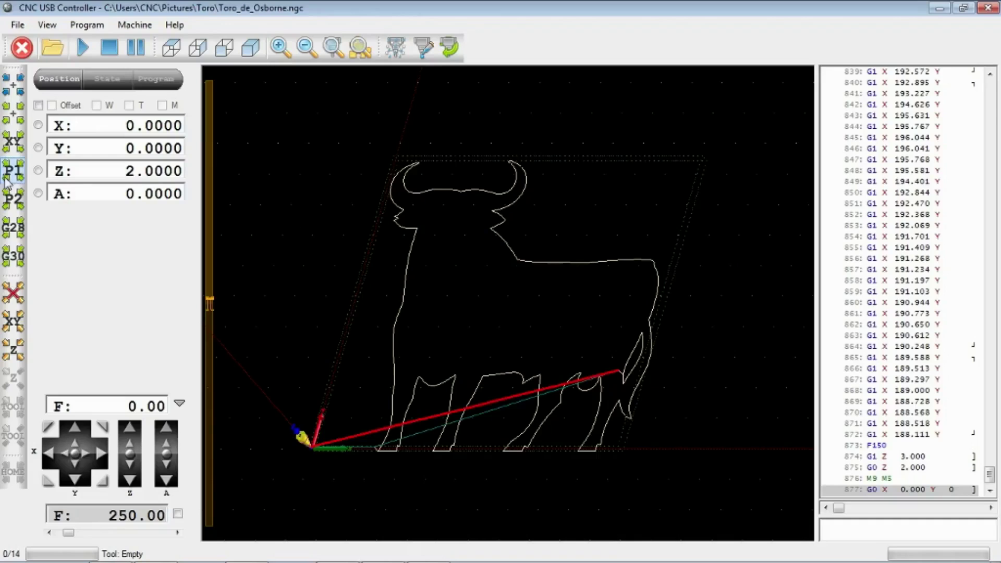
Step: Zero the Z readout at the raised tool height
click(39, 171)
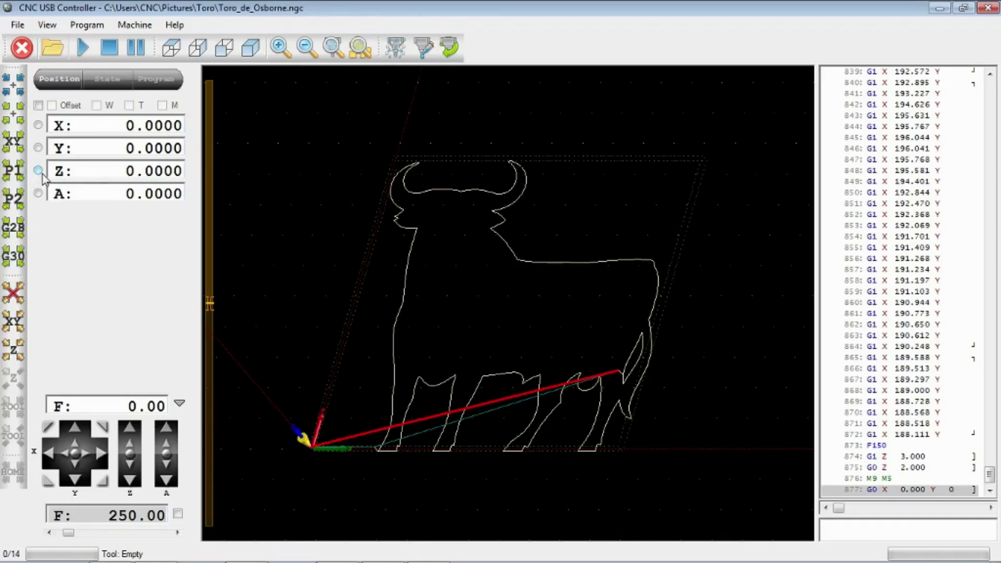